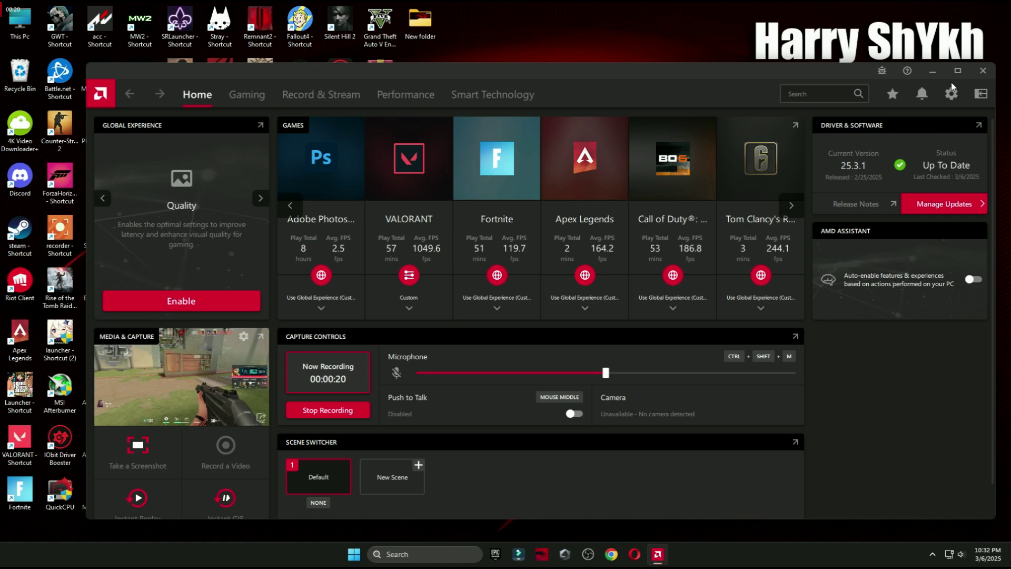
Close the AMD software, extract the AMD Optimize Pack archive onto the desktop and place the extracted folder beside it
click(983, 71)
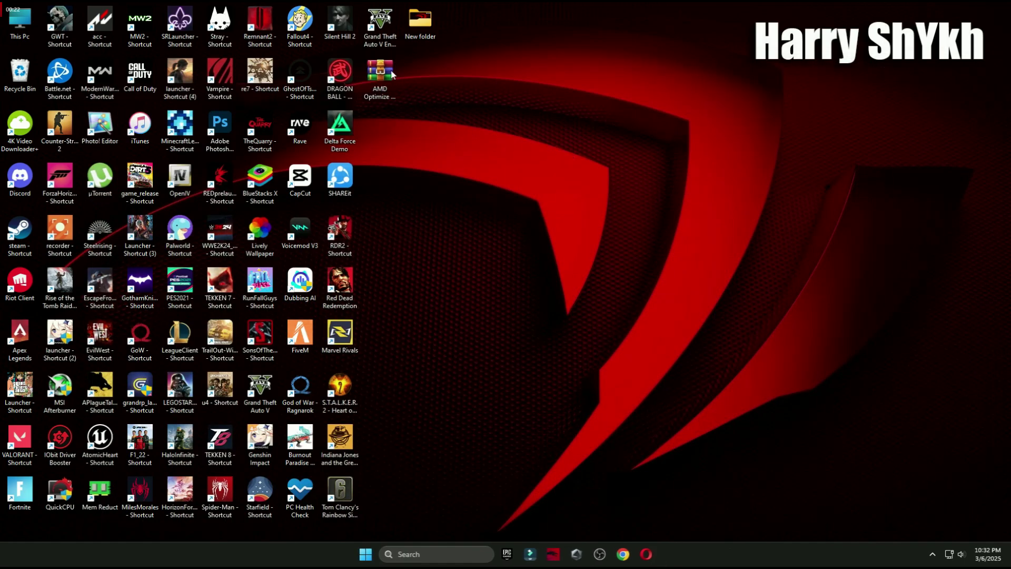
drag(393, 74, 550, 132)
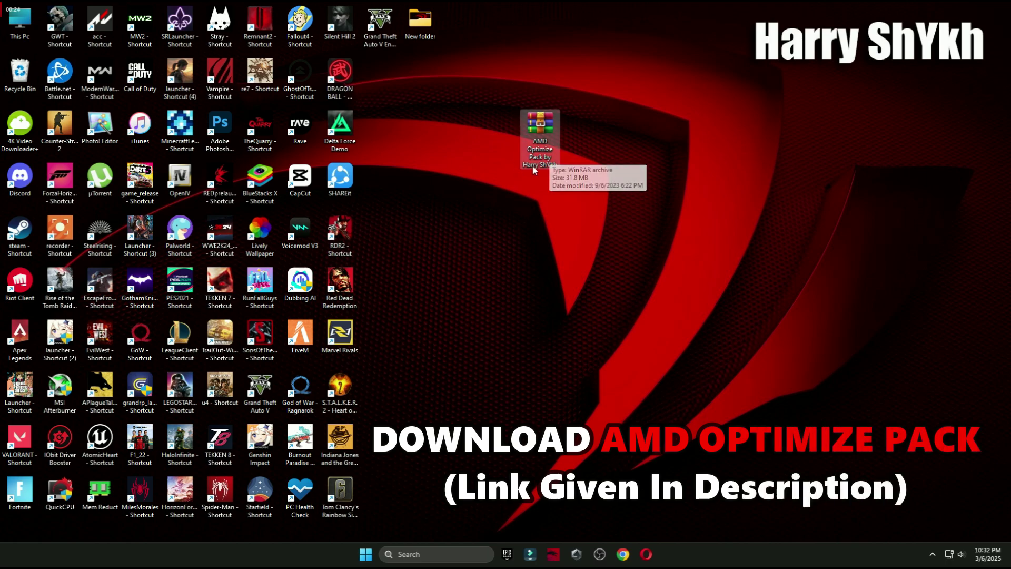
right_click(538, 133)
mouse_move(658, 337)
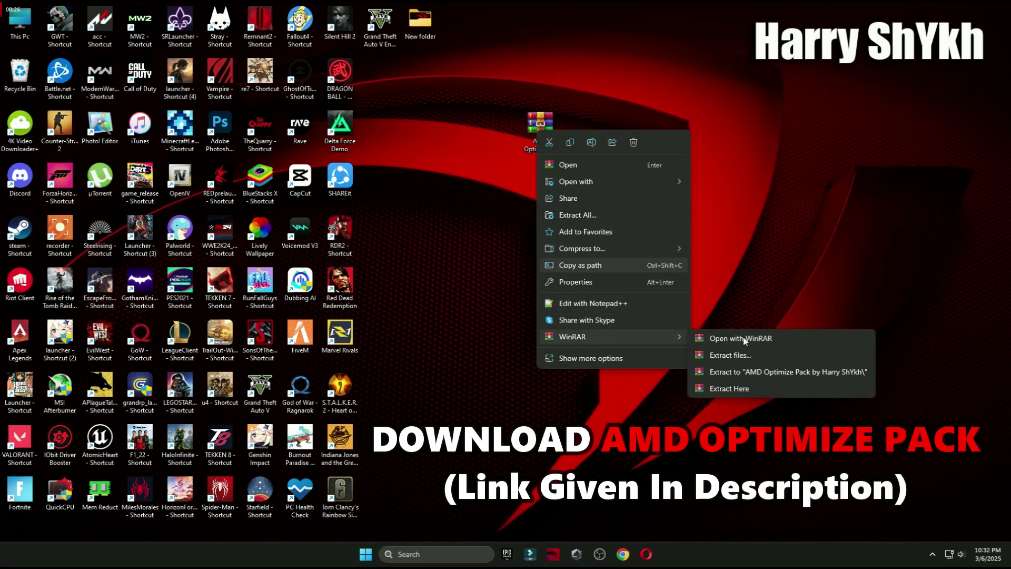
click(728, 389)
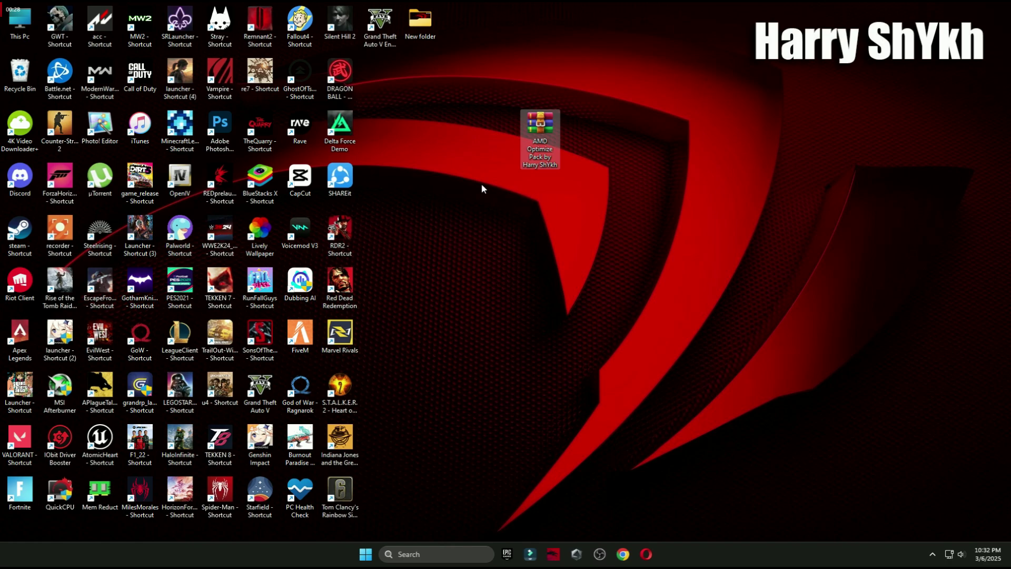
drag(386, 94, 514, 143)
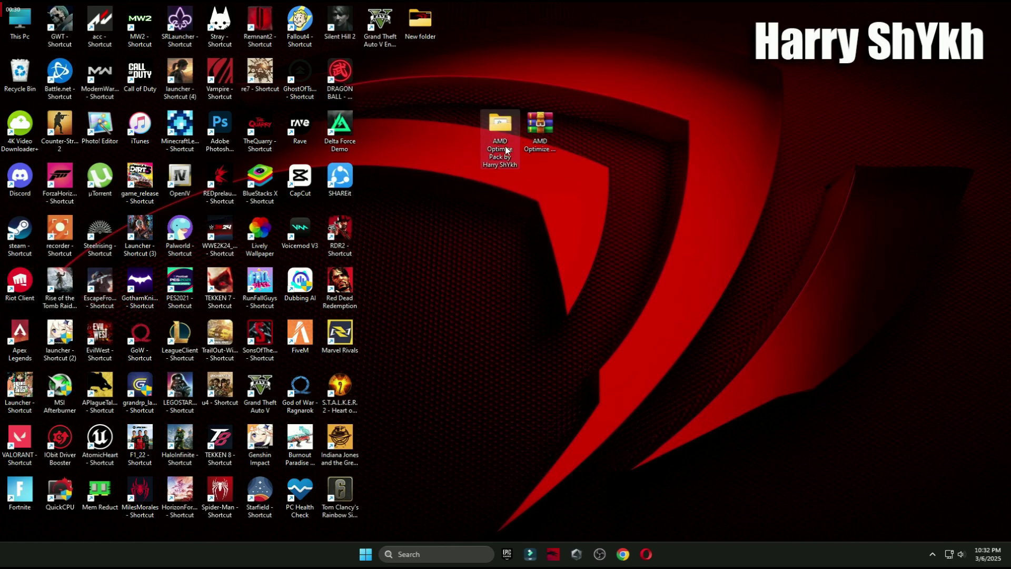
Open the "1=Windows Settings Best (Registry)" folder inside the extracted AMD Optimize Pack folder
double_click(507, 150)
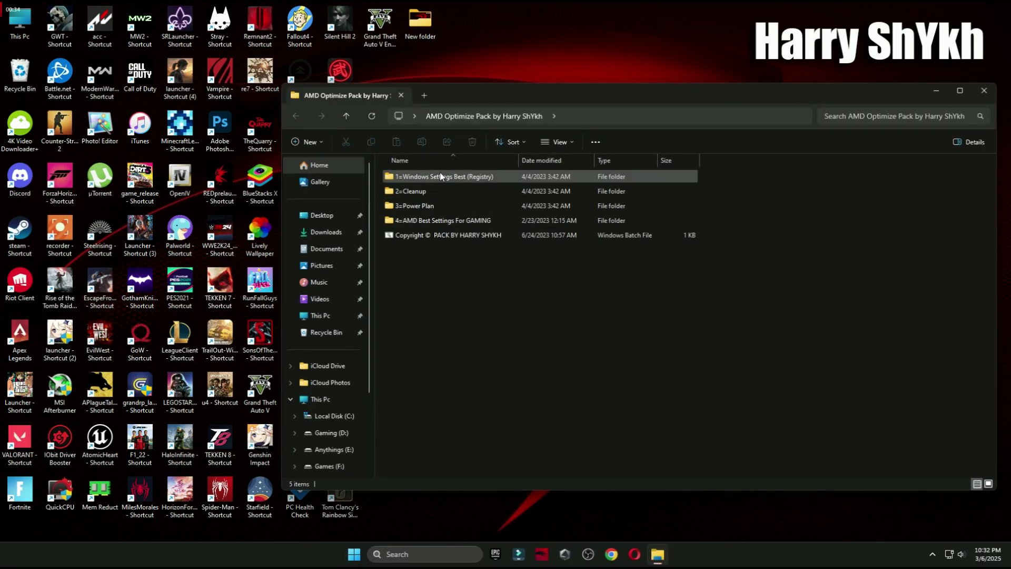
double_click(440, 176)
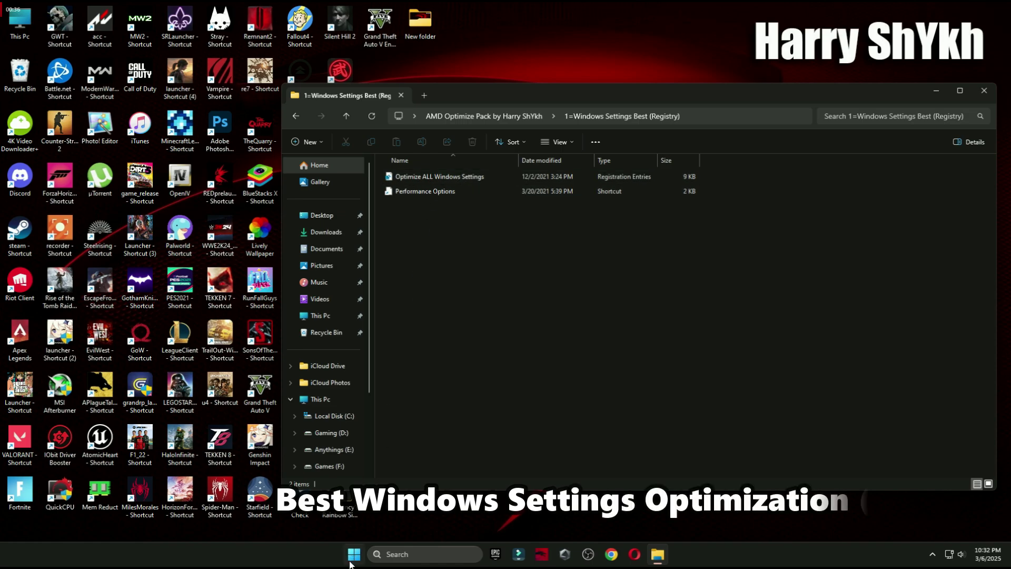
Open Windows Settings and look through the categories on the System page
key(super)
click(582, 257)
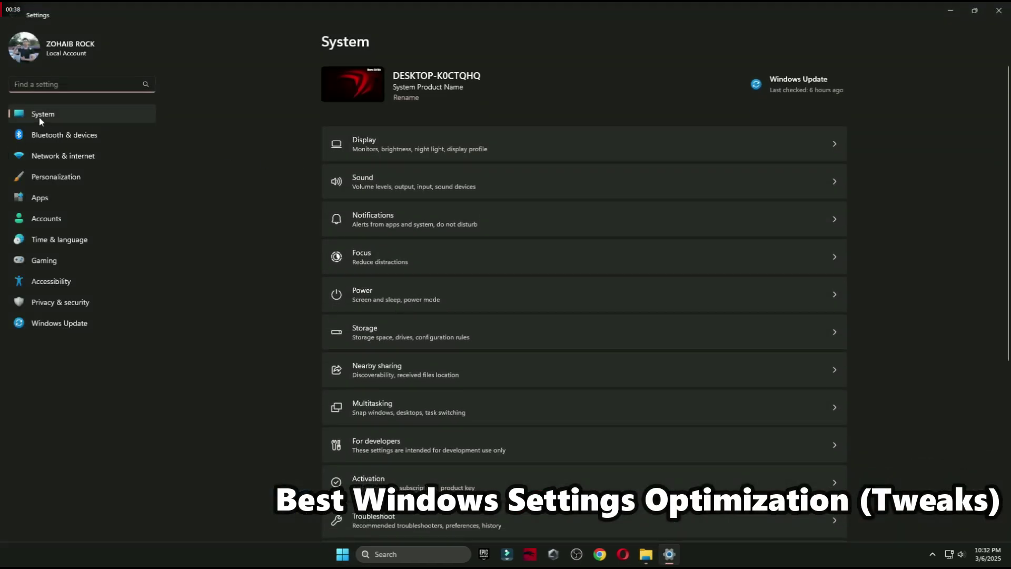
scroll(555, 243, down, 3)
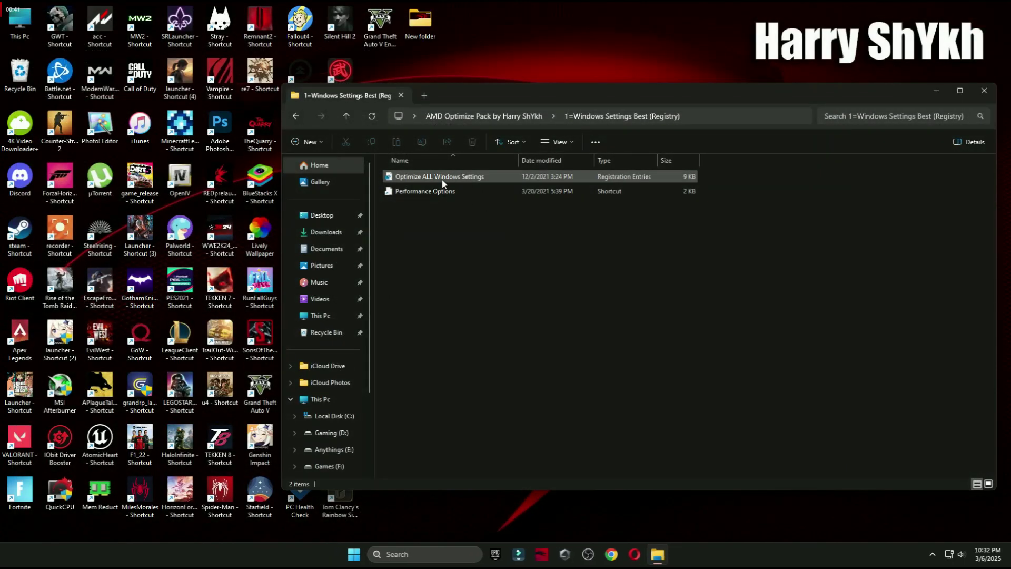
Merge the "Optimize ALL Windows Settings" file into the registry, accepting the confirmations
double_click(442, 180)
click(560, 359)
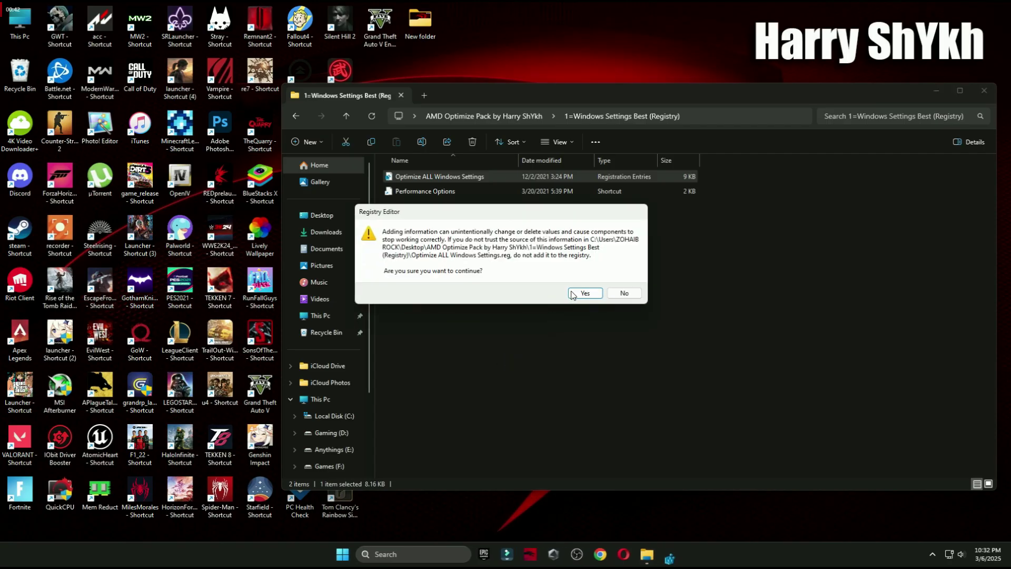
click(583, 291)
click(624, 283)
Open the Performance Options shortcut and accept the visual effects setting "Let Windows choose what's best for my computer"
double_click(432, 191)
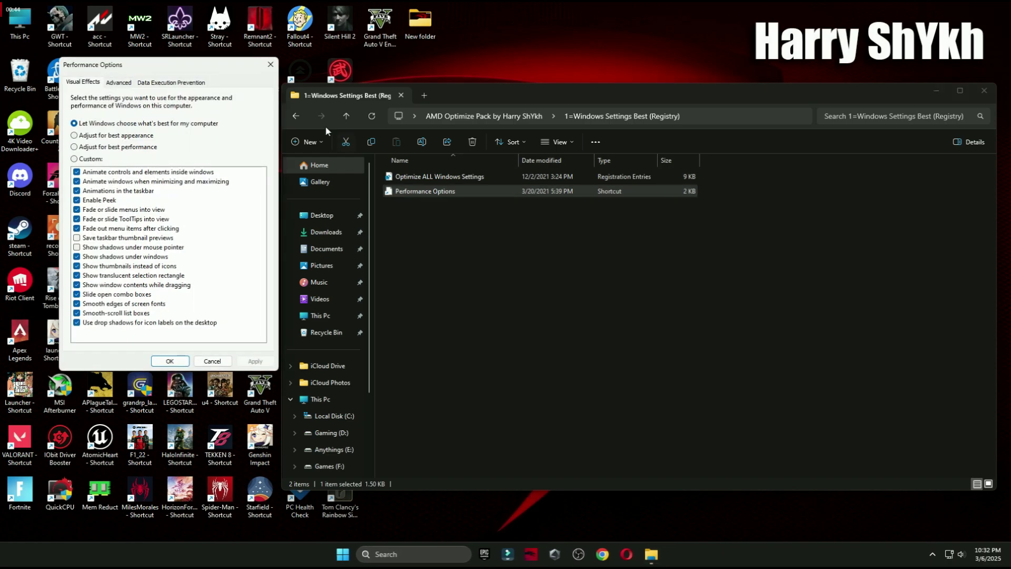
drag(211, 68, 529, 86)
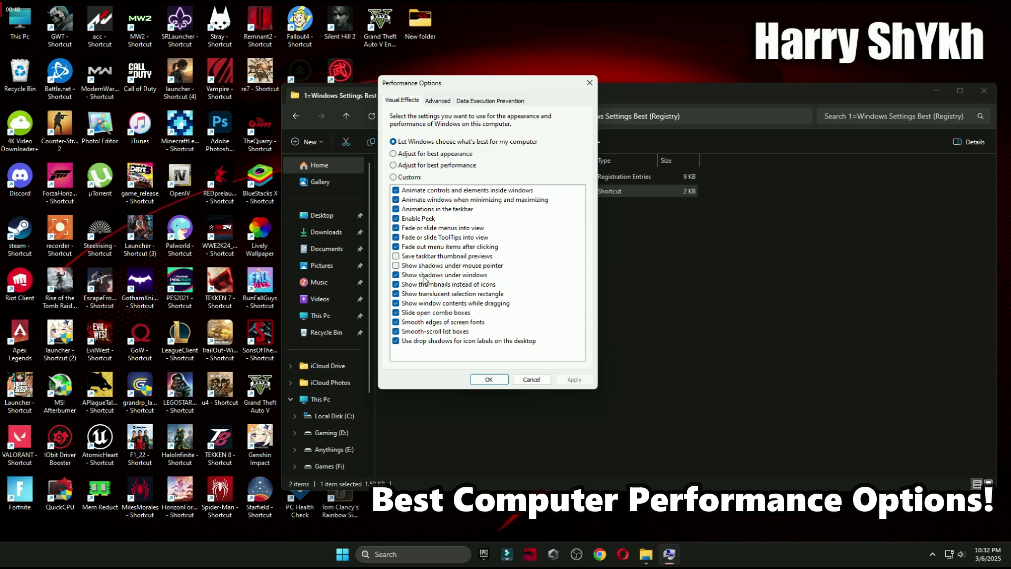
click(502, 379)
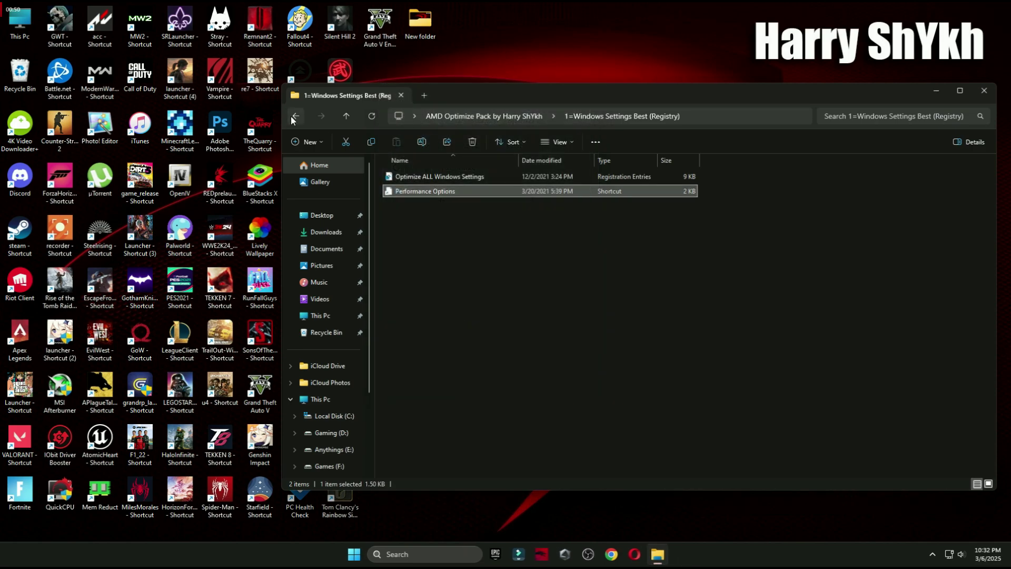
Run the Delete Temporary Files and Delete Windows Update Cache scripts from the pack's "2=Cleanup" folder
click(293, 118)
double_click(388, 195)
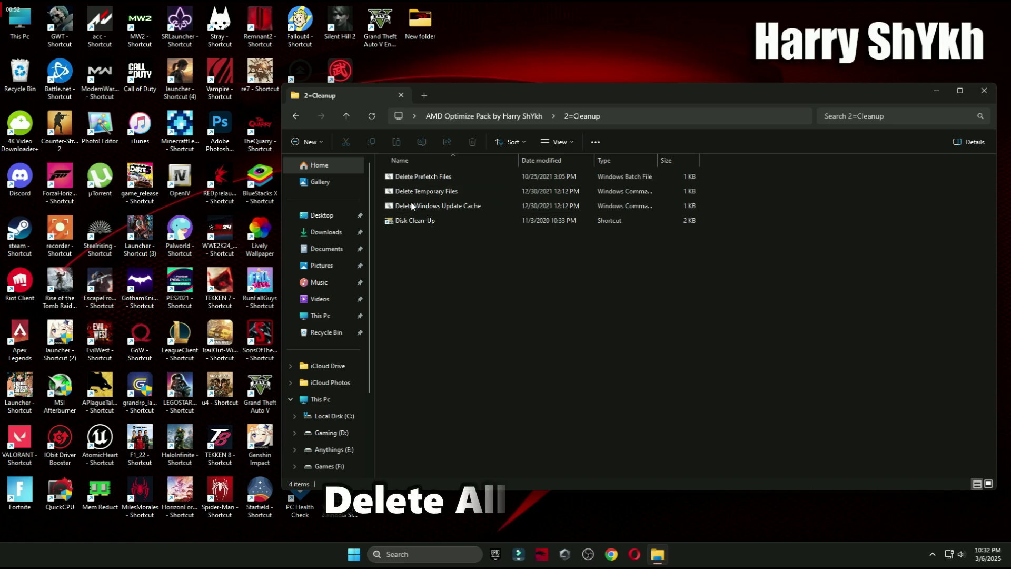
double_click(414, 191)
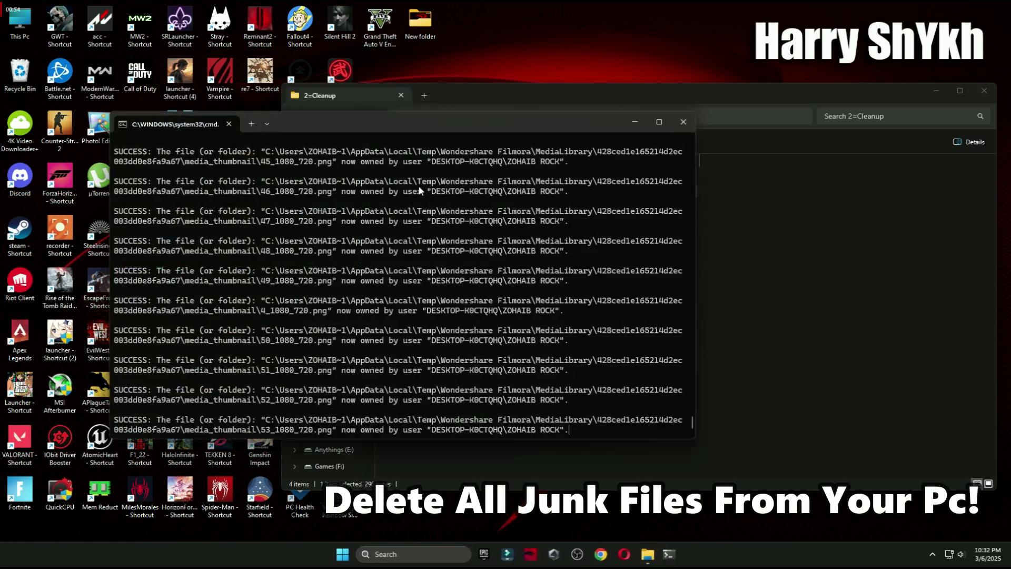
key(space)
click(434, 205)
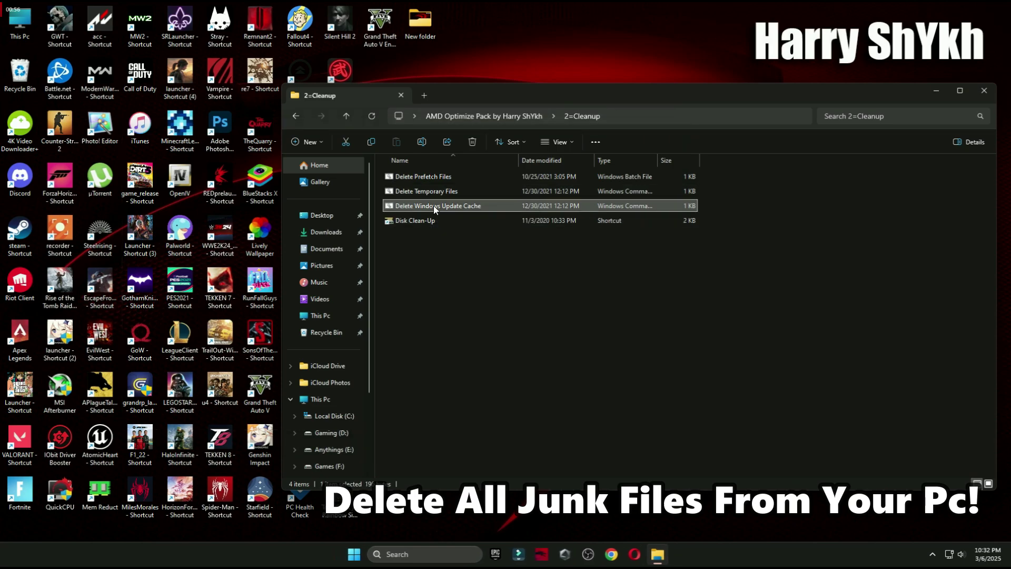
double_click(434, 205)
key(space)
Run Disk Clean-Up on drive C: and confirm deleting the preselected file categories
double_click(424, 220)
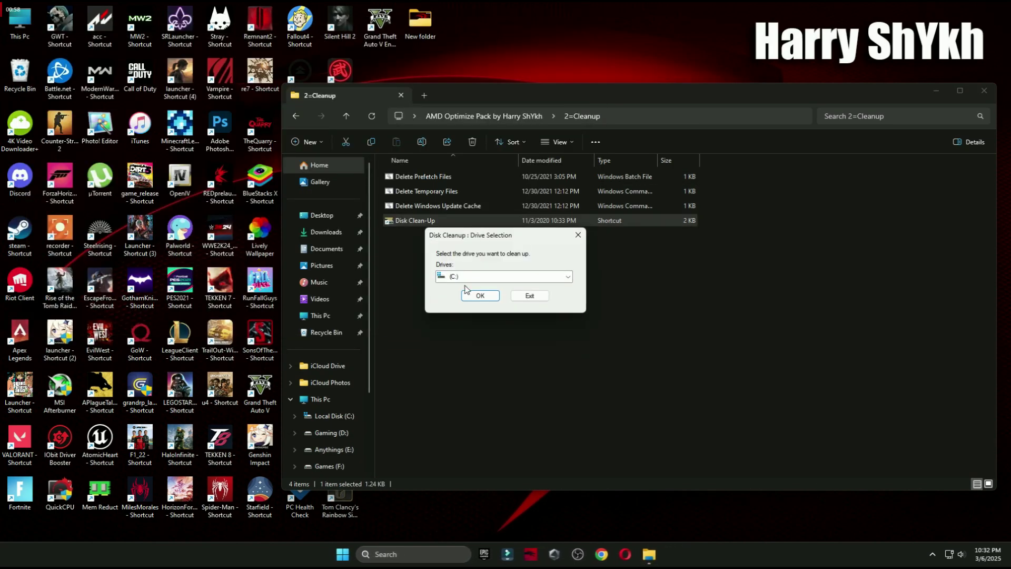
click(481, 295)
click(936, 91)
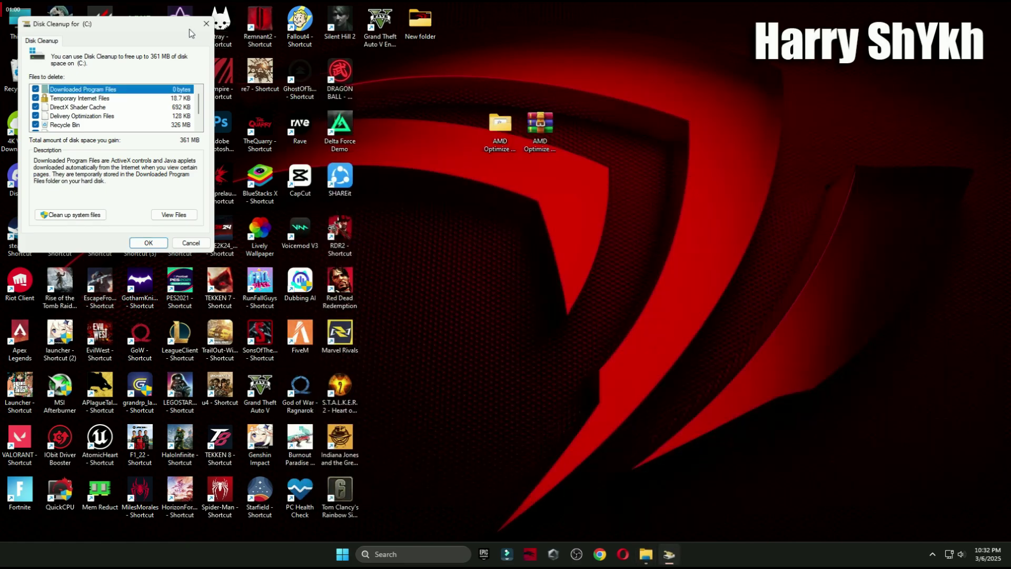
drag(173, 30, 600, 89)
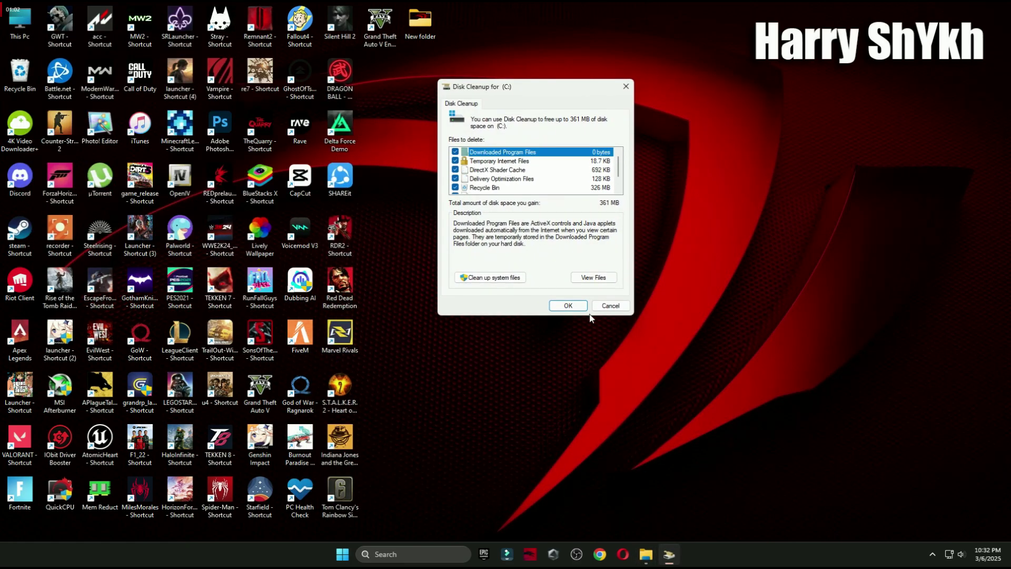
click(567, 305)
click(521, 282)
drag(494, 234, 519, 181)
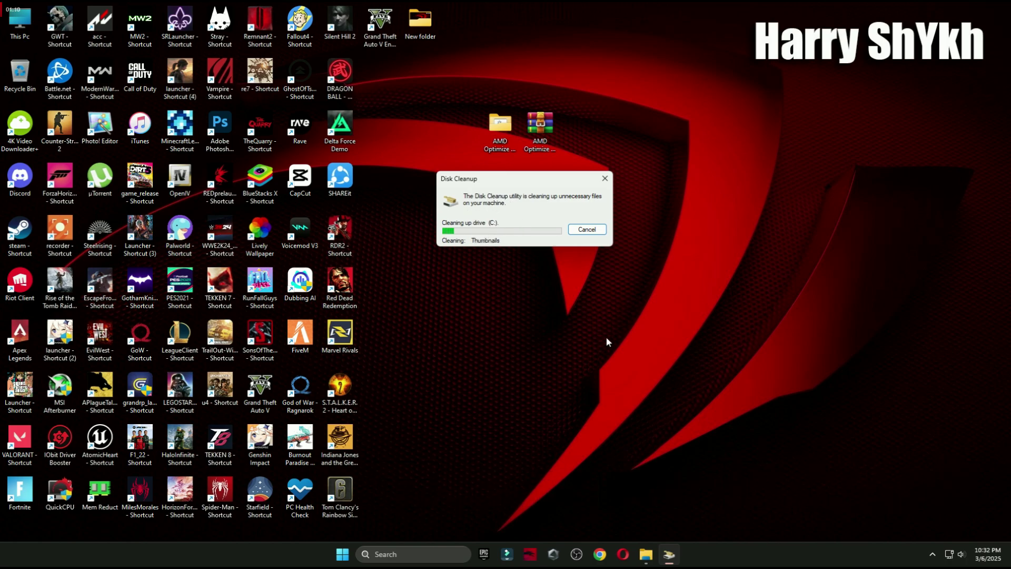
Open the pack's "3=Power Plan" folder, then launch the installed Quick CPU from the desktop and reposition its window
click(657, 554)
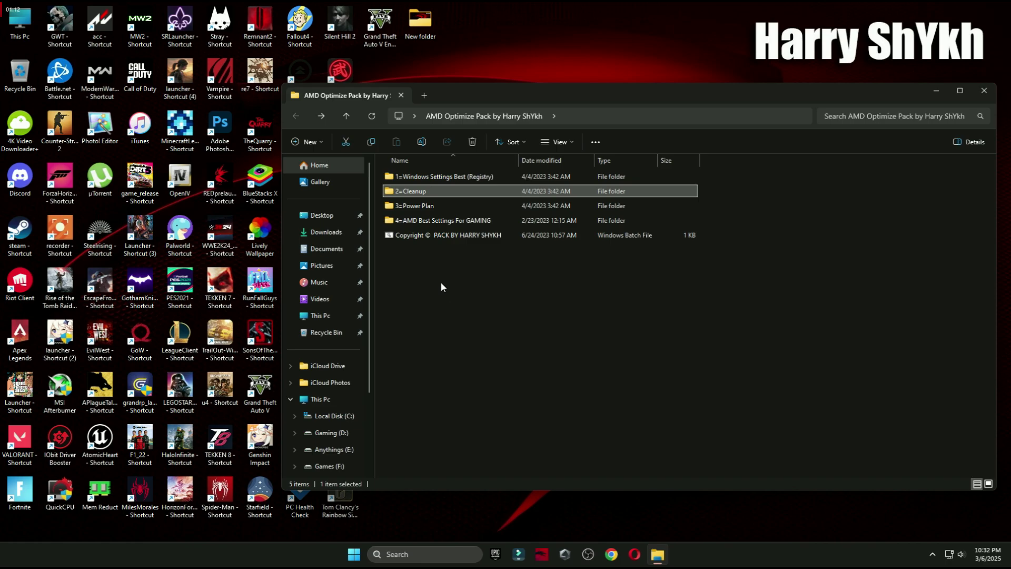
double_click(419, 204)
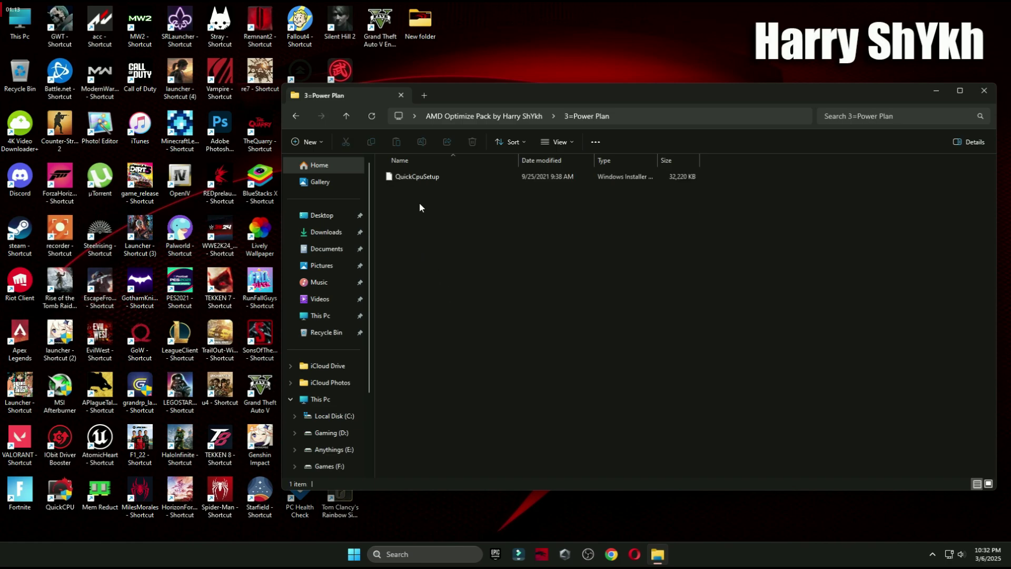
double_click(55, 492)
click(528, 362)
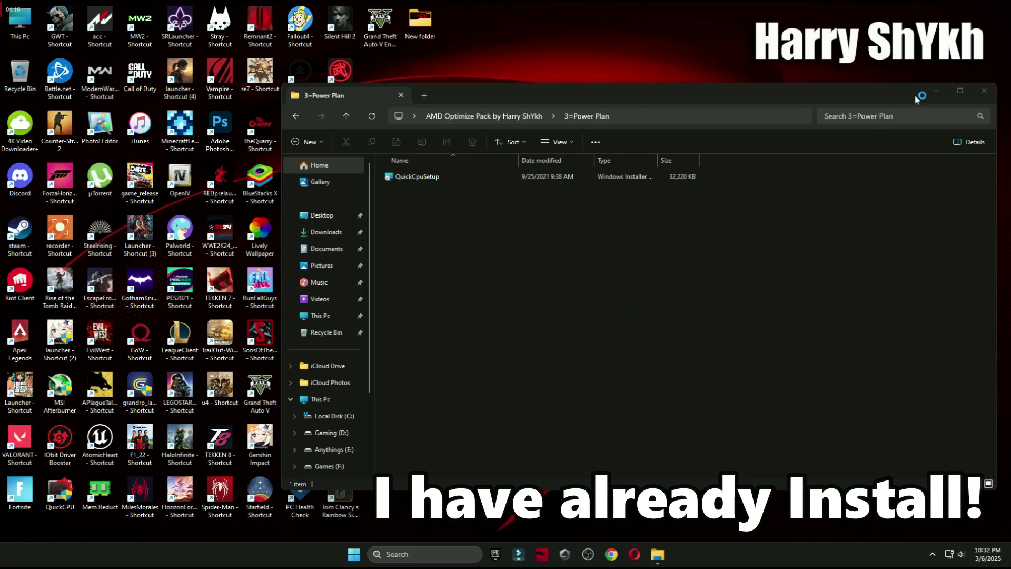
click(936, 91)
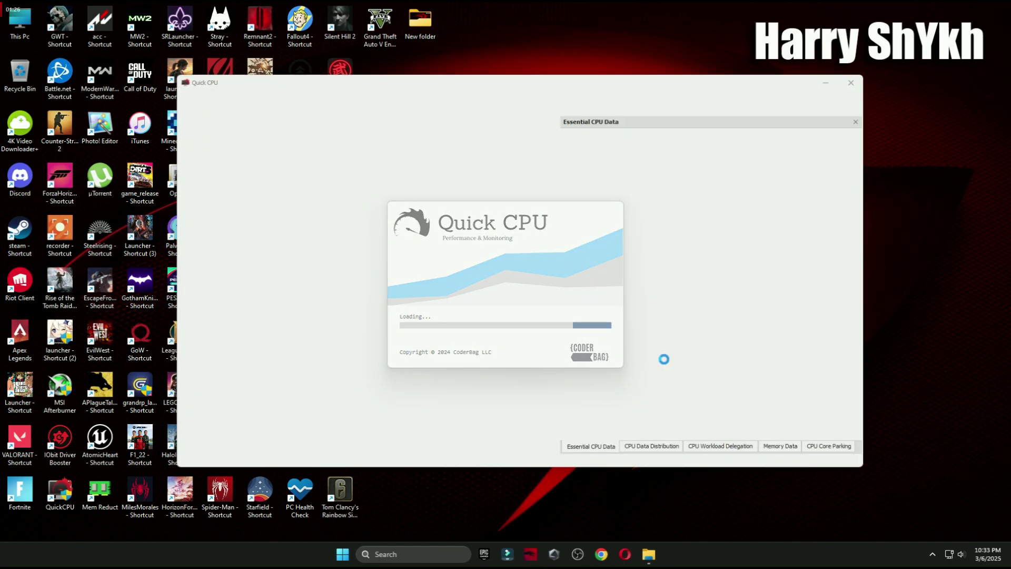
drag(612, 82, 723, 86)
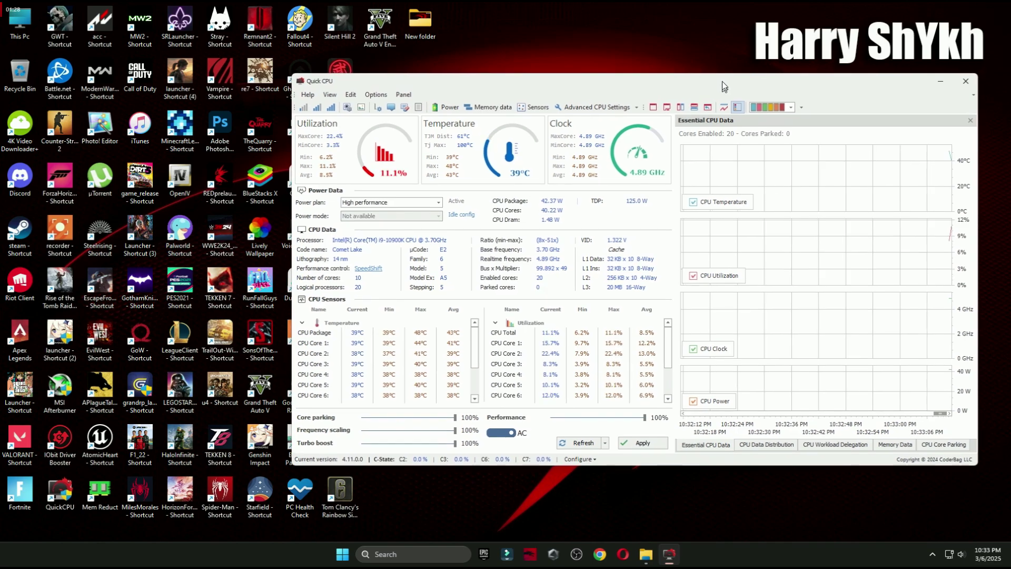
Choose High performance as the power plan in Quick CPU
click(438, 202)
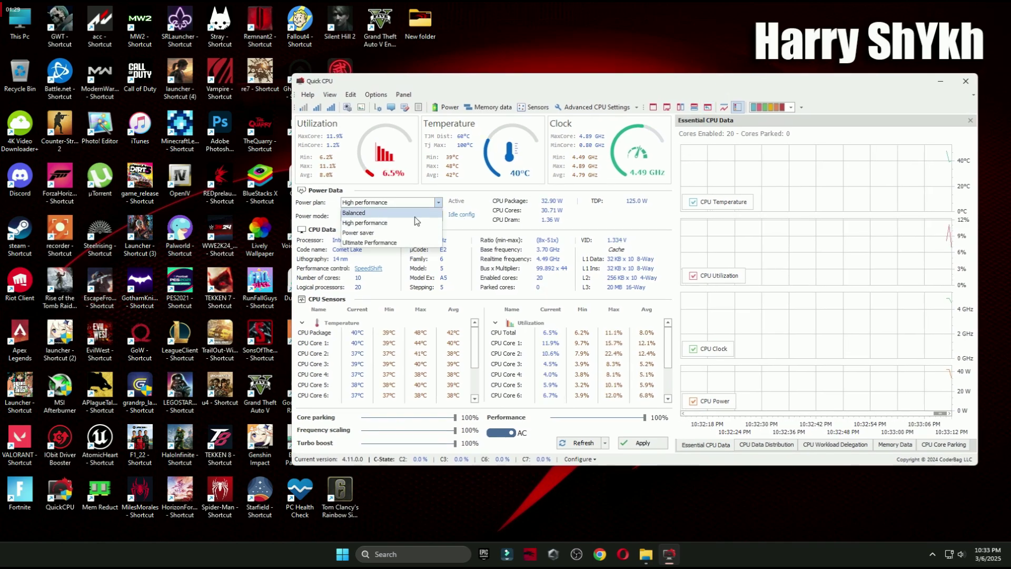
click(365, 223)
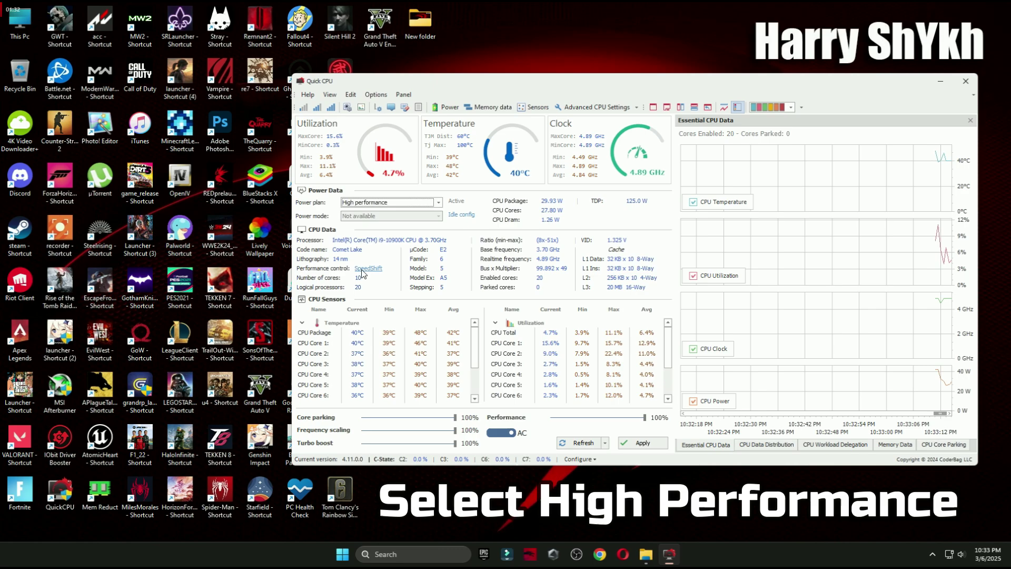
click(305, 419)
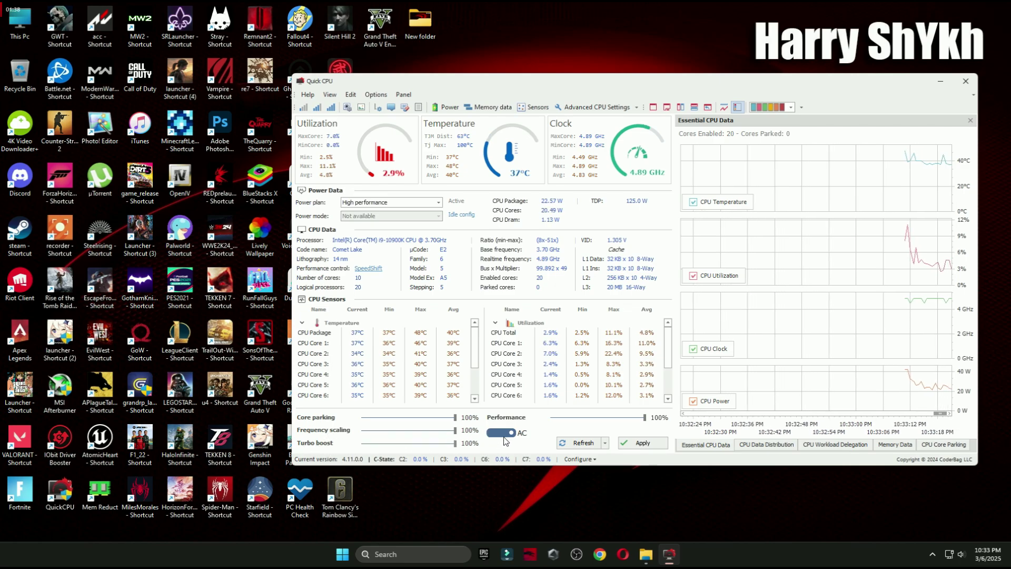
Set the Performance level to 100%, apply the CPU settings and close Quick CPU
drag(645, 419, 573, 421)
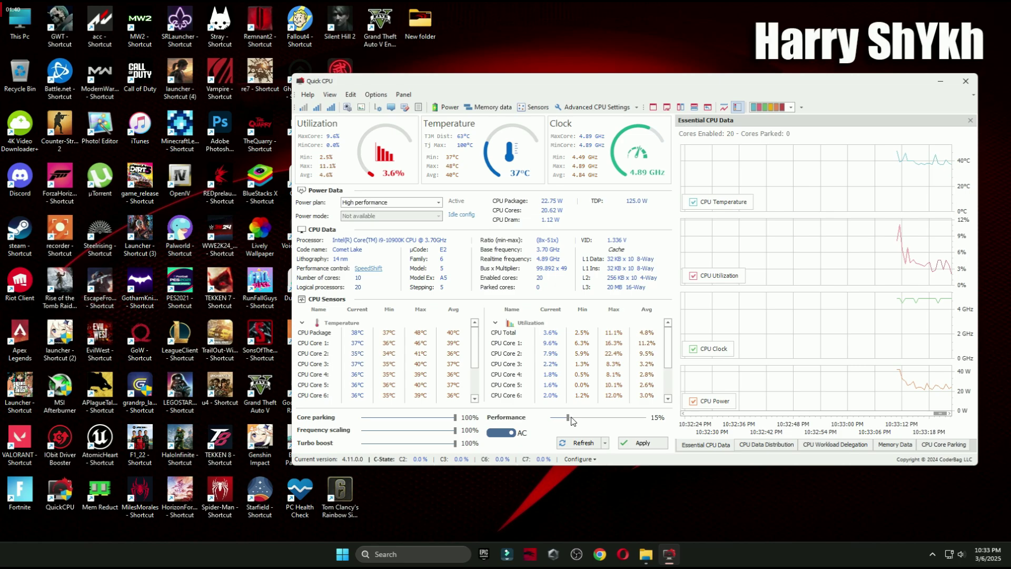
click(664, 444)
click(697, 302)
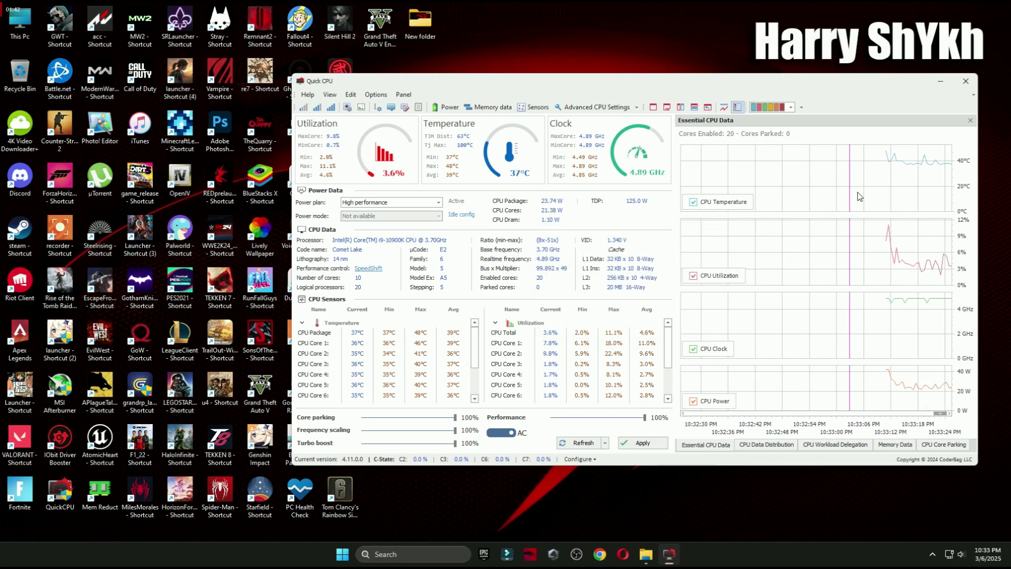
click(966, 81)
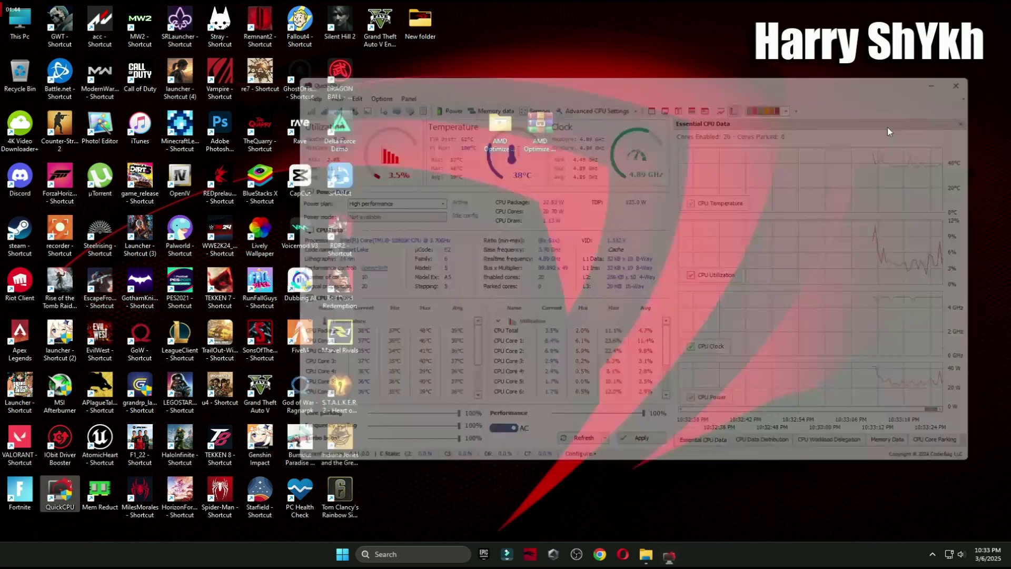
Search Windows for "power", open "Choose a power plan" and collapse the list of additional plans
click(419, 557)
text(po)
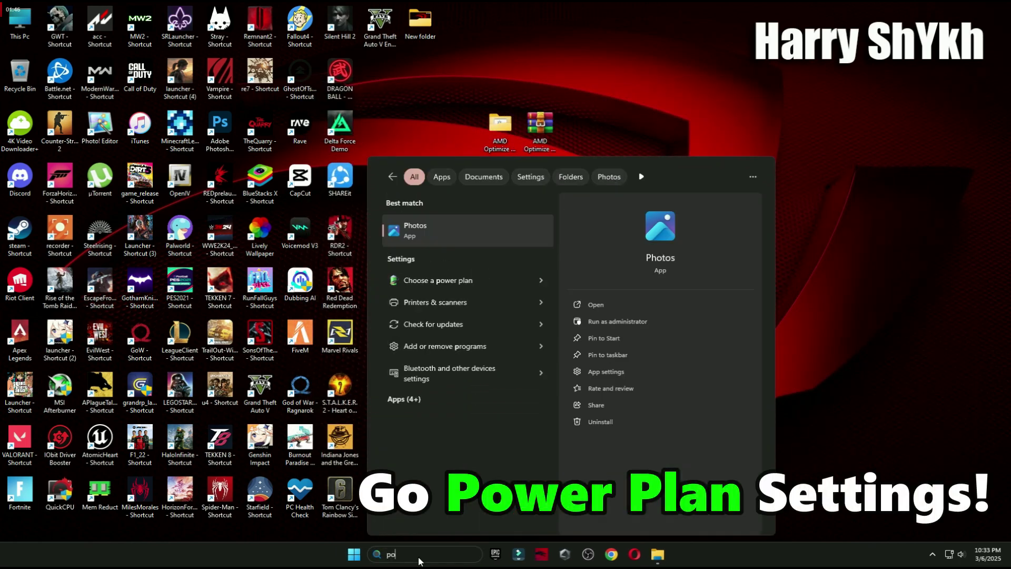
text(wer)
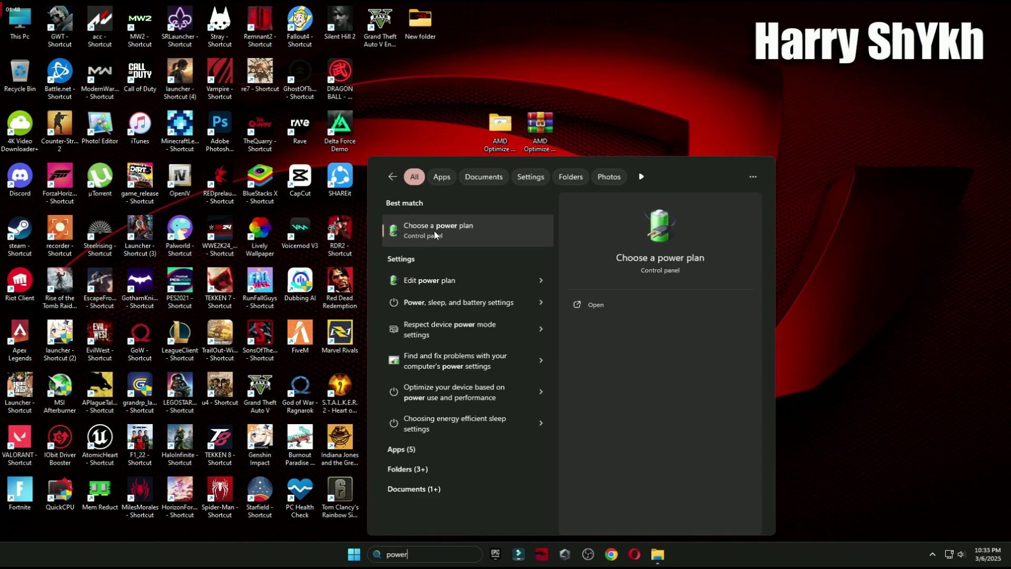
click(433, 230)
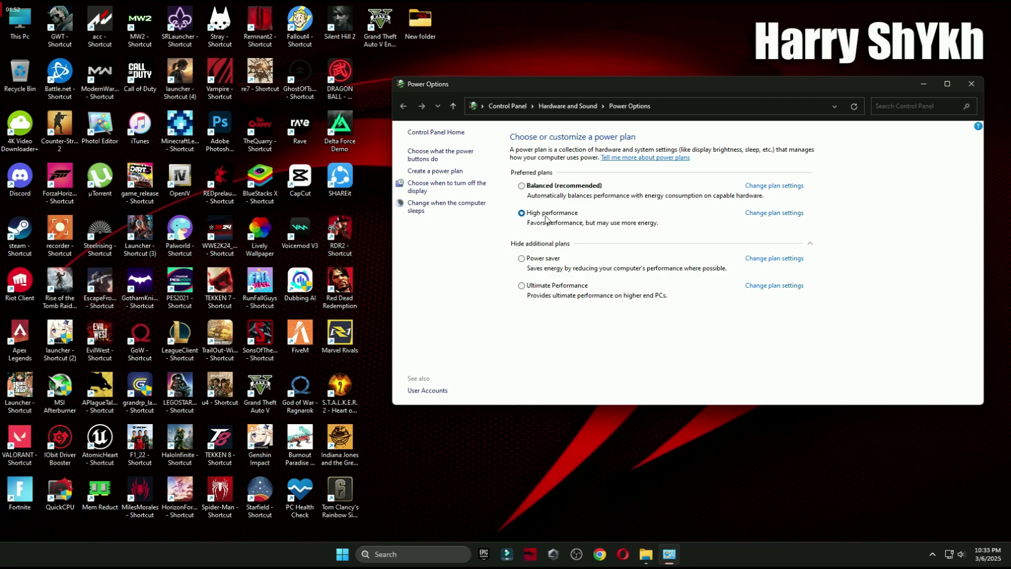
click(806, 245)
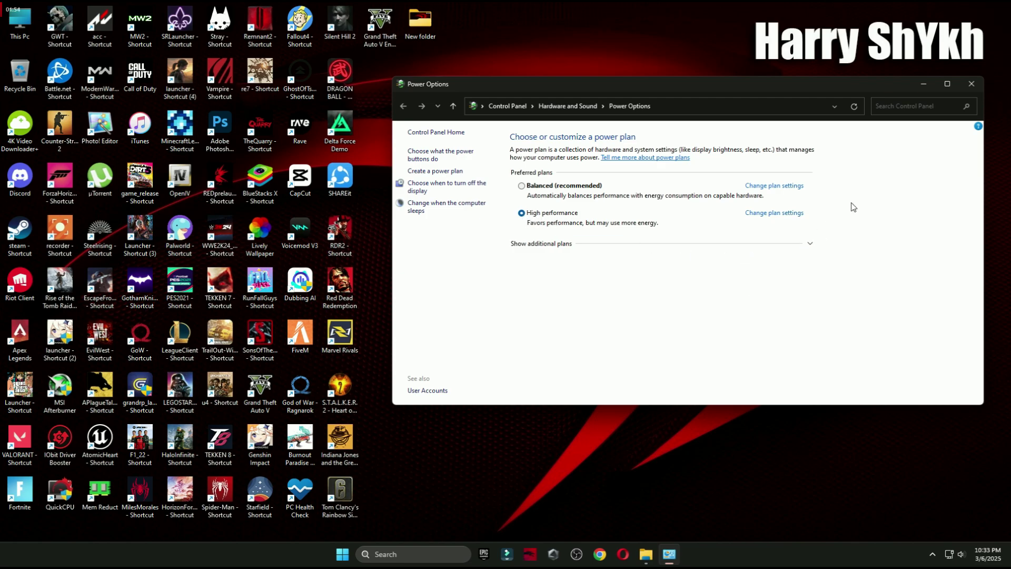
Close Power Options and open the pack's "4=AMD Best Settings For GAMING" folder
click(971, 83)
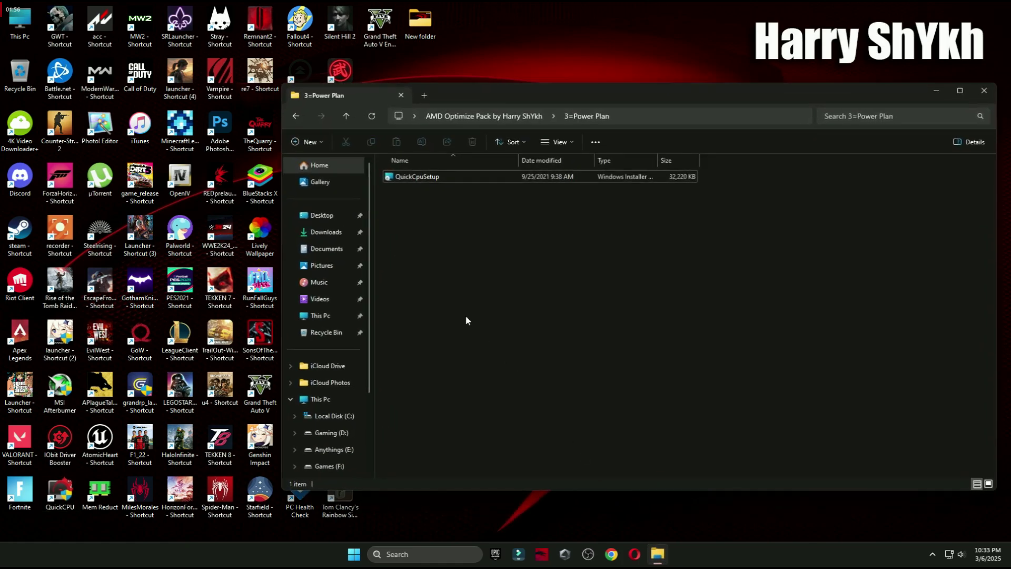
click(299, 115)
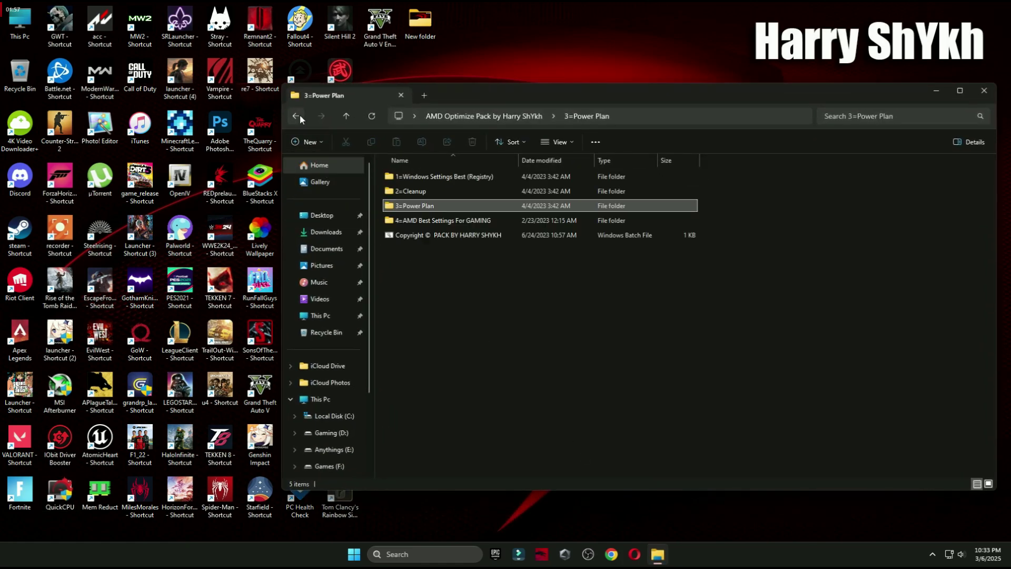
double_click(449, 219)
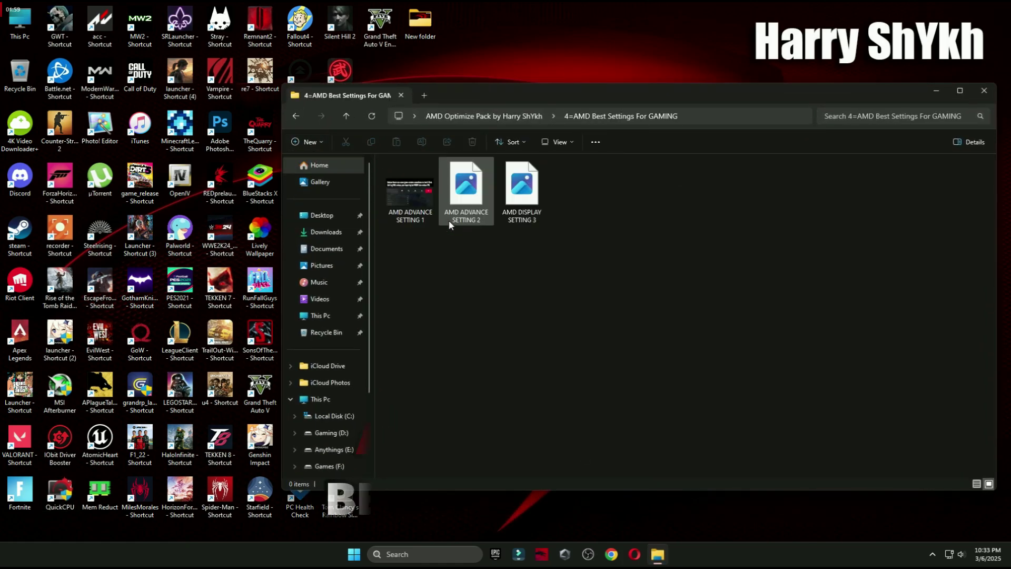
View the three AMD setting reference images, from "AMD ADVANCE SETTING 1" to "AMD DISPLAY SETTING 3", then close the viewer and folder
double_click(422, 195)
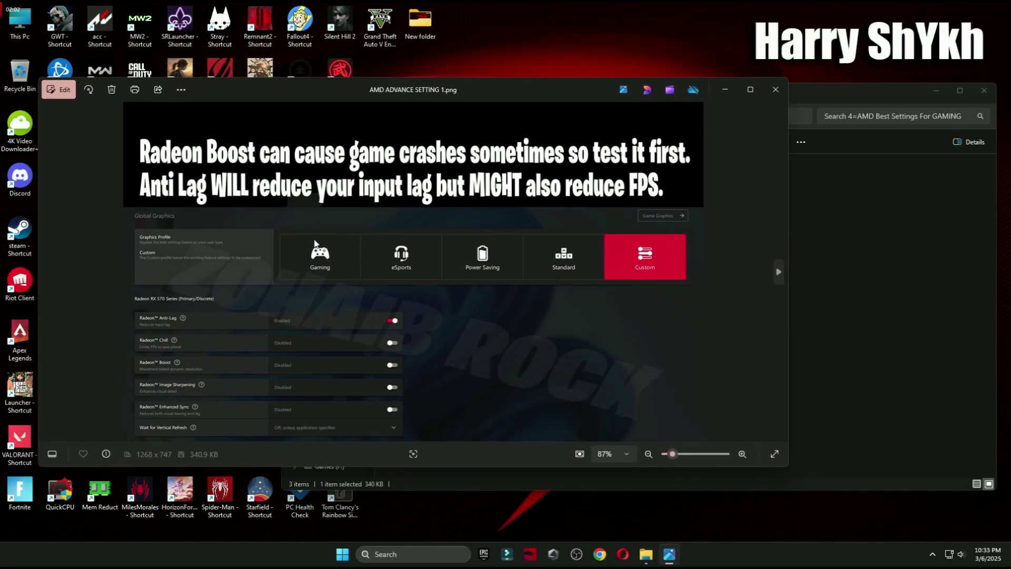
key(Right)
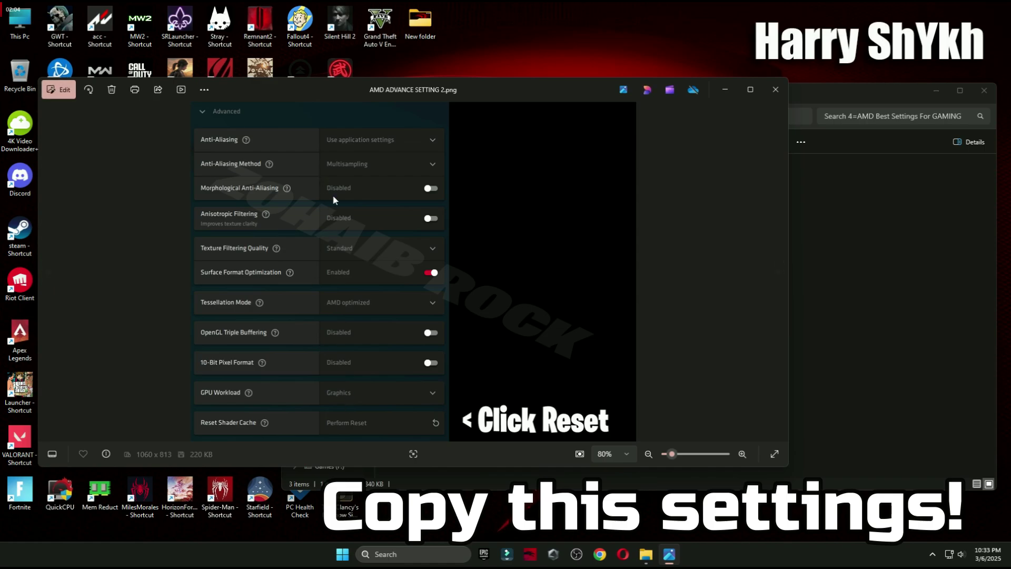
key(Right)
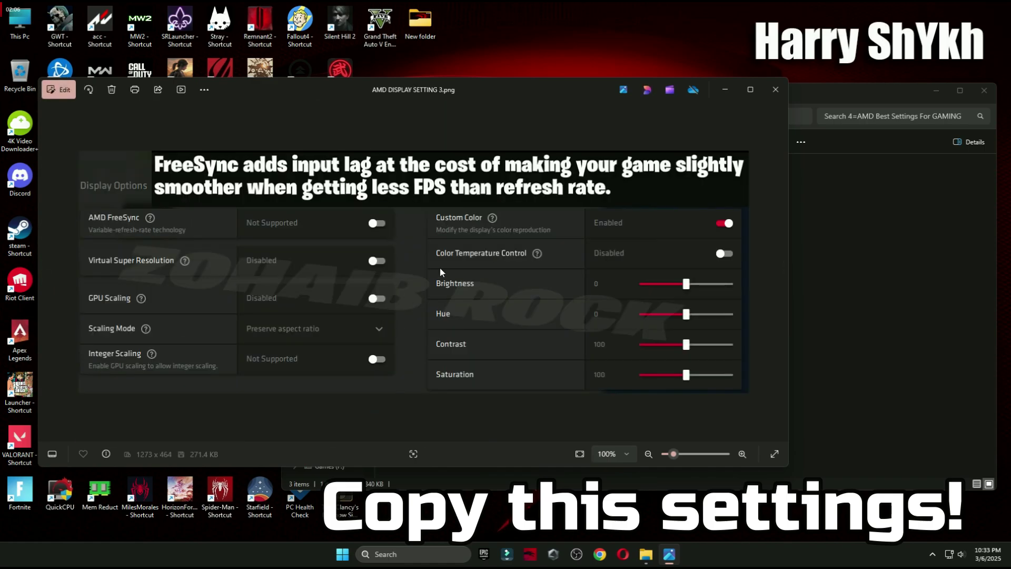
click(775, 89)
click(984, 90)
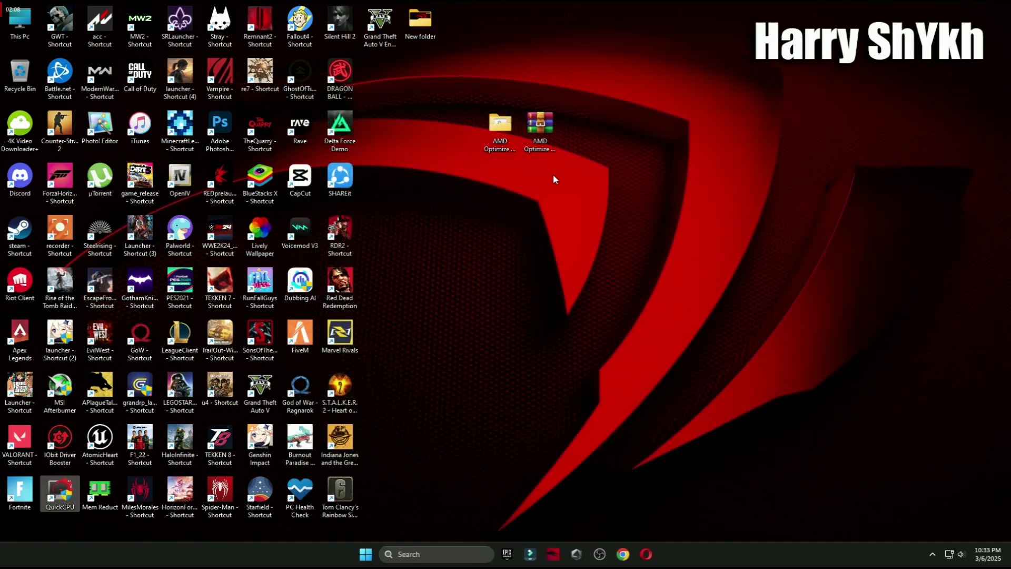
Launch AMD Software: Adrenalin Edition from the desktop and open its Gaming graphics settings
right_click(553, 178)
click(600, 303)
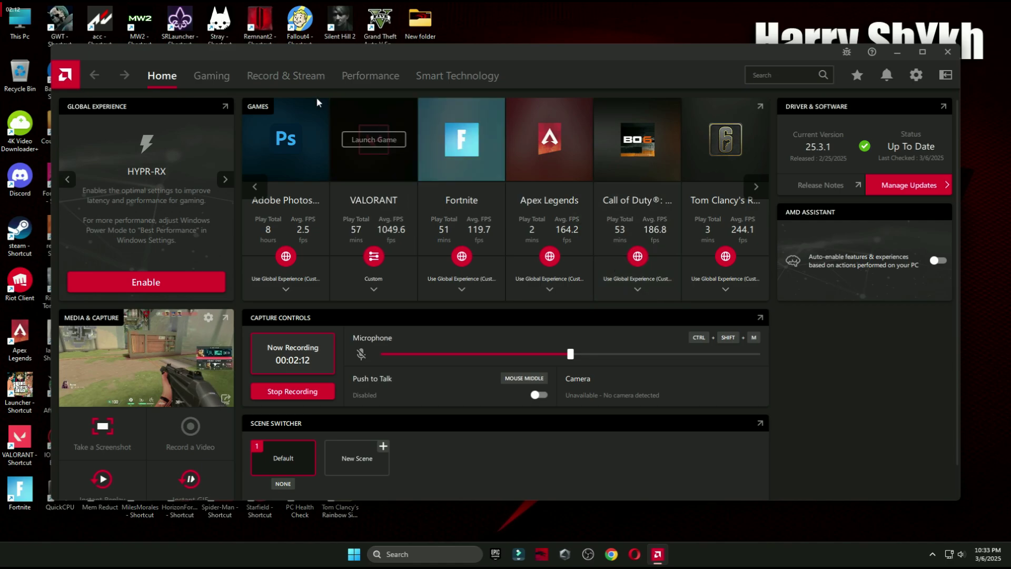
click(215, 84)
click(124, 105)
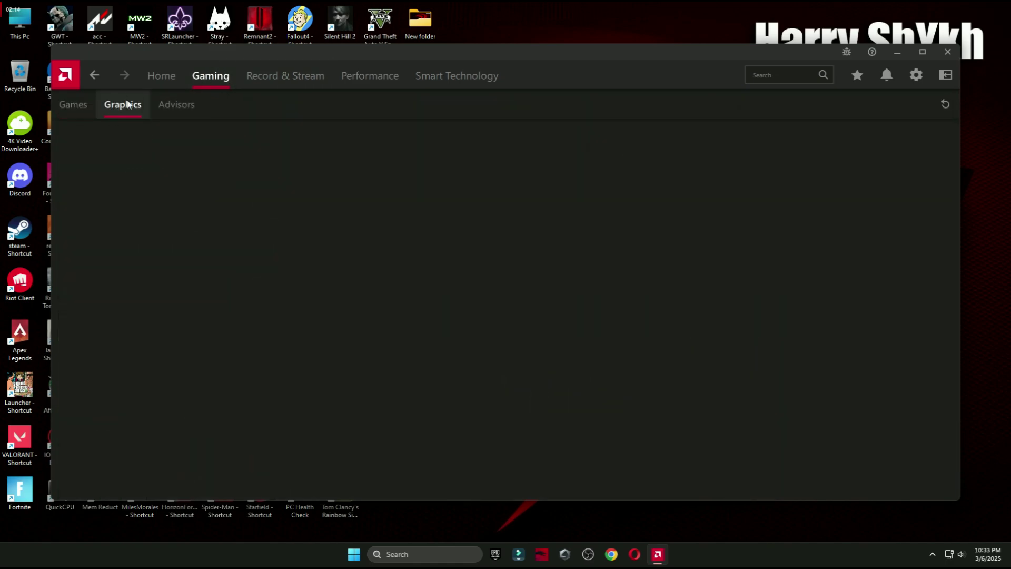
Review the global graphics options against the reference images and set Wait for Vertical Refresh to "Always off (Not Recommended)"
scroll(168, 233, down, 3)
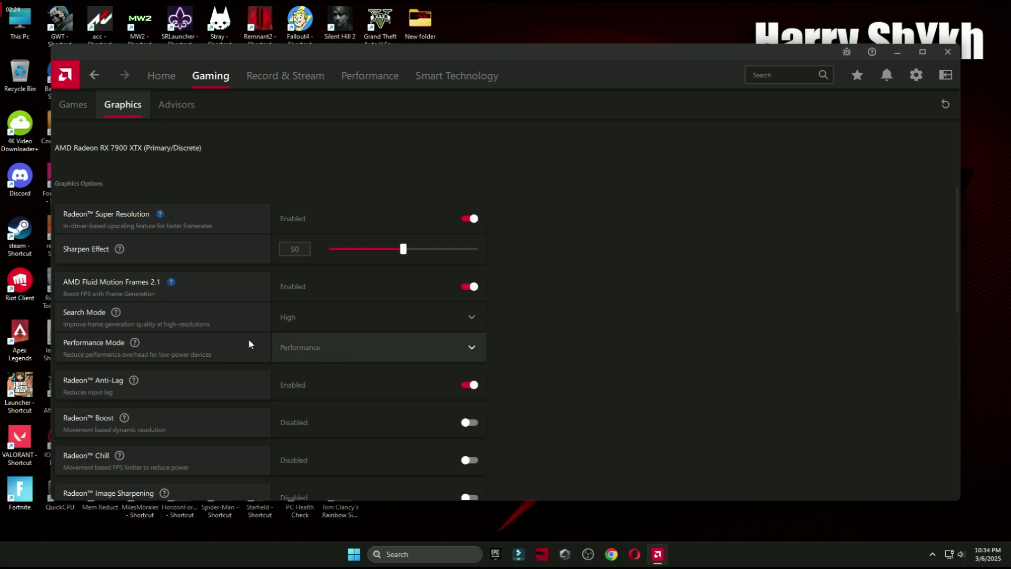
scroll(84, 307, down, 2)
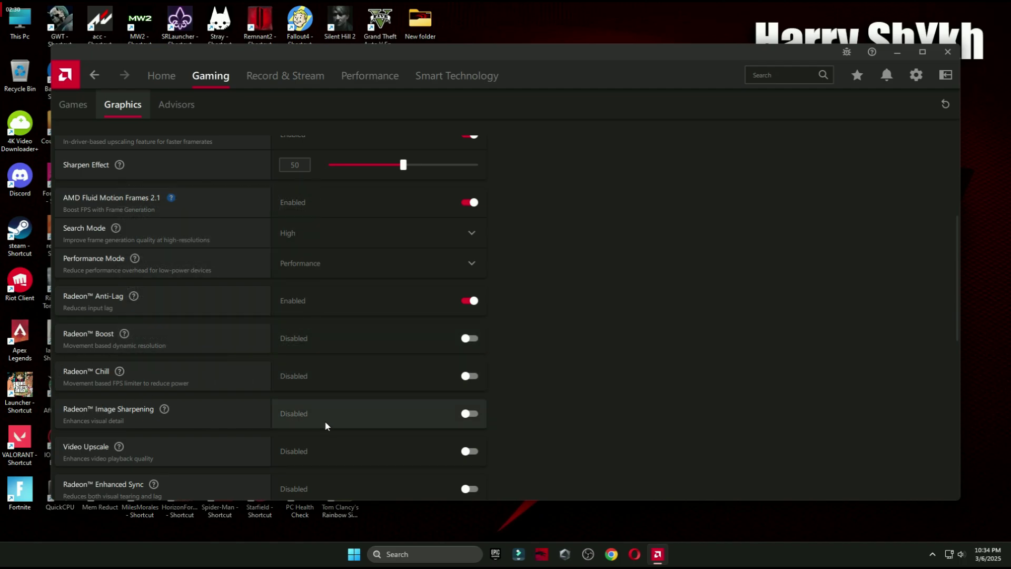
scroll(302, 391, down, 2)
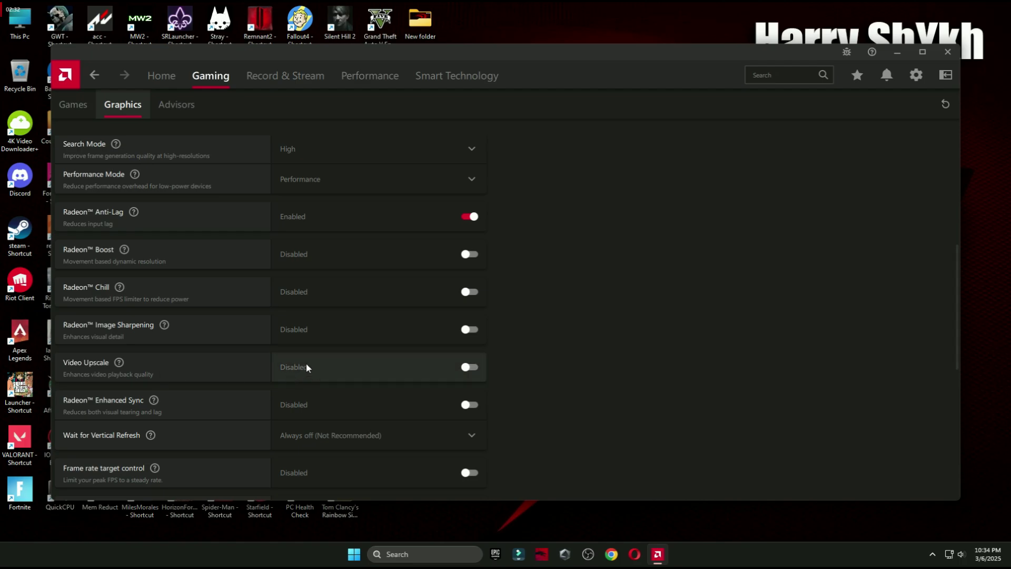
scroll(305, 363, down, 3)
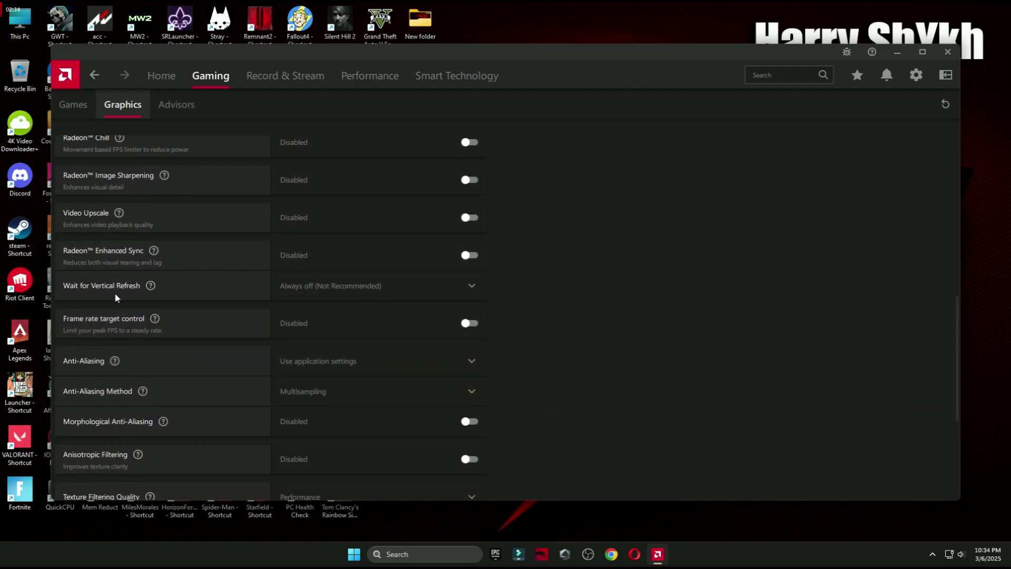
click(314, 284)
click(320, 315)
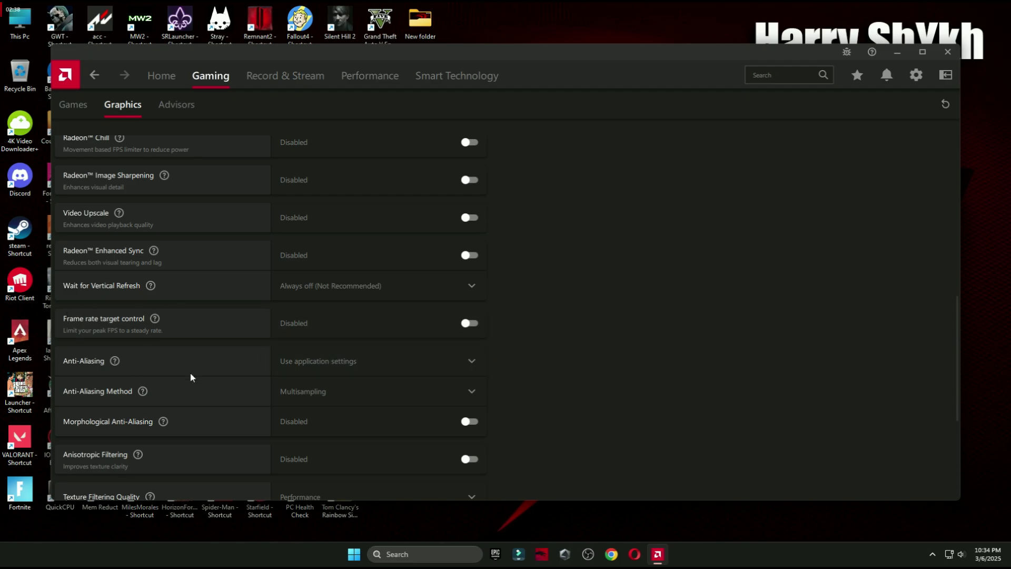
scroll(316, 410, down, 1)
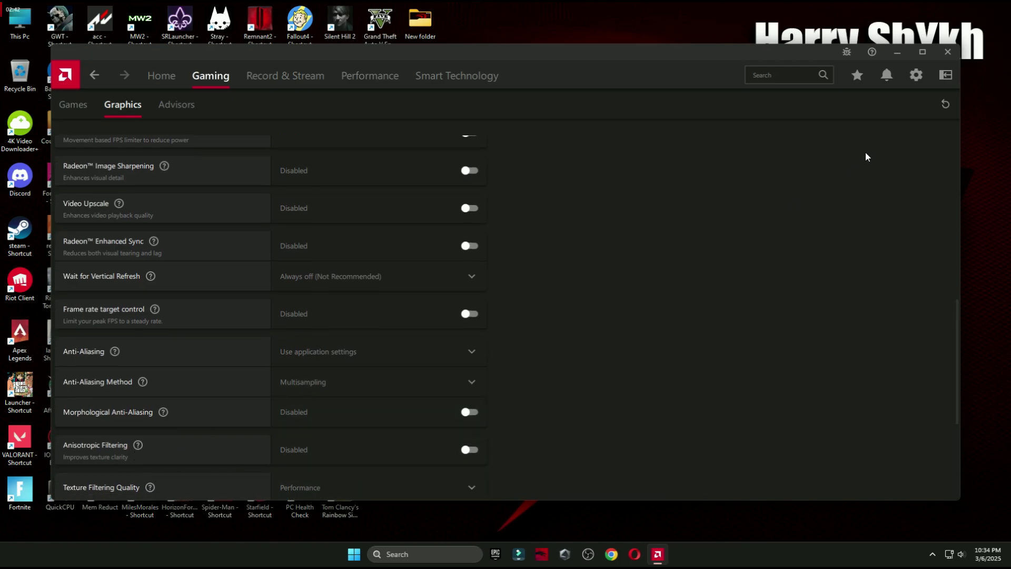
Examine the Display Options and Custom Color settings in AMD Software's display settings, then close AMD Software
click(917, 75)
drag(794, 52, 828, 70)
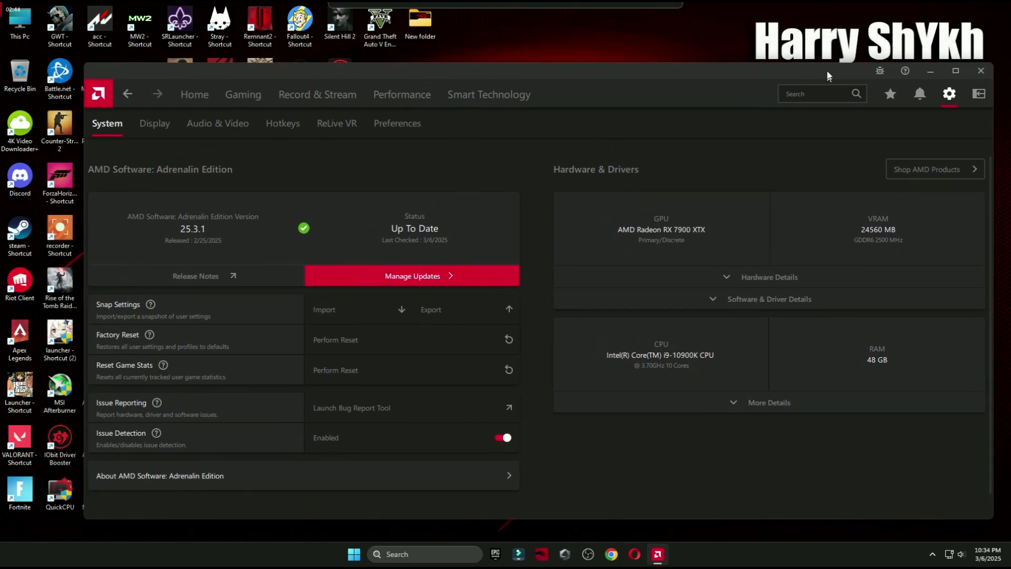
click(160, 129)
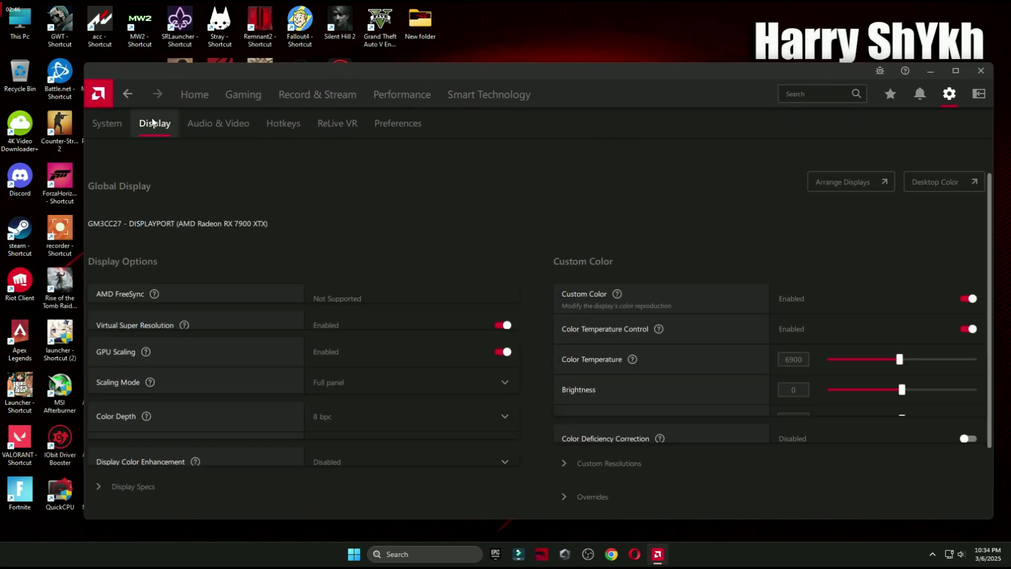
scroll(283, 211, down, 2)
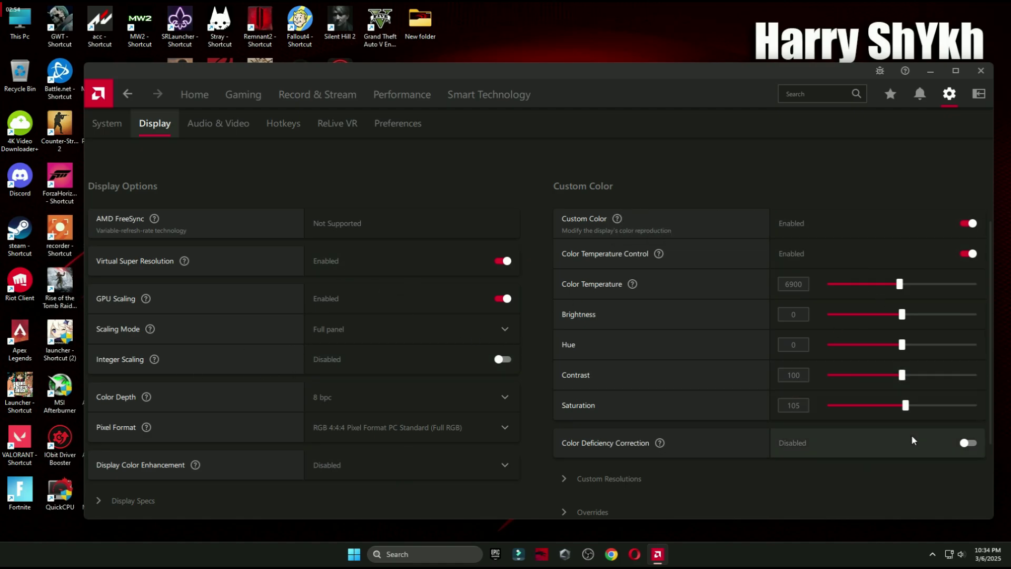
click(196, 95)
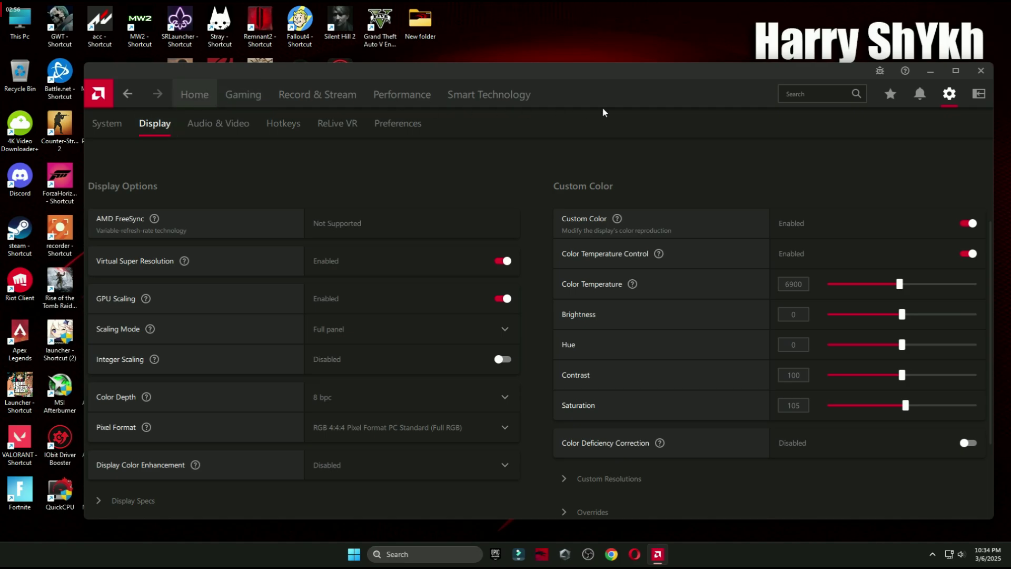
click(980, 71)
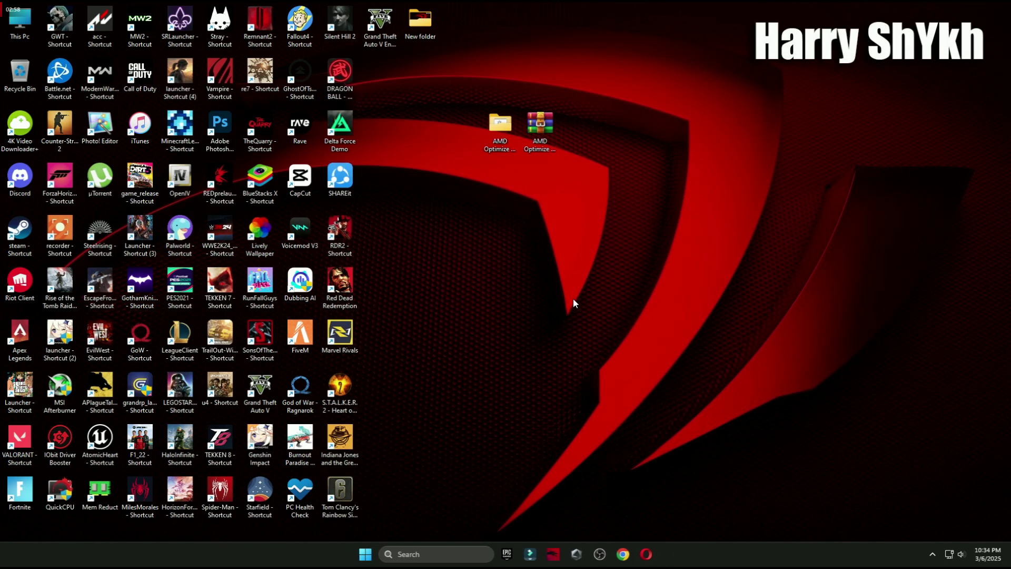
Open Windows Settings and go through Gaming and Game Mode to the display Graphics page
click(362, 563)
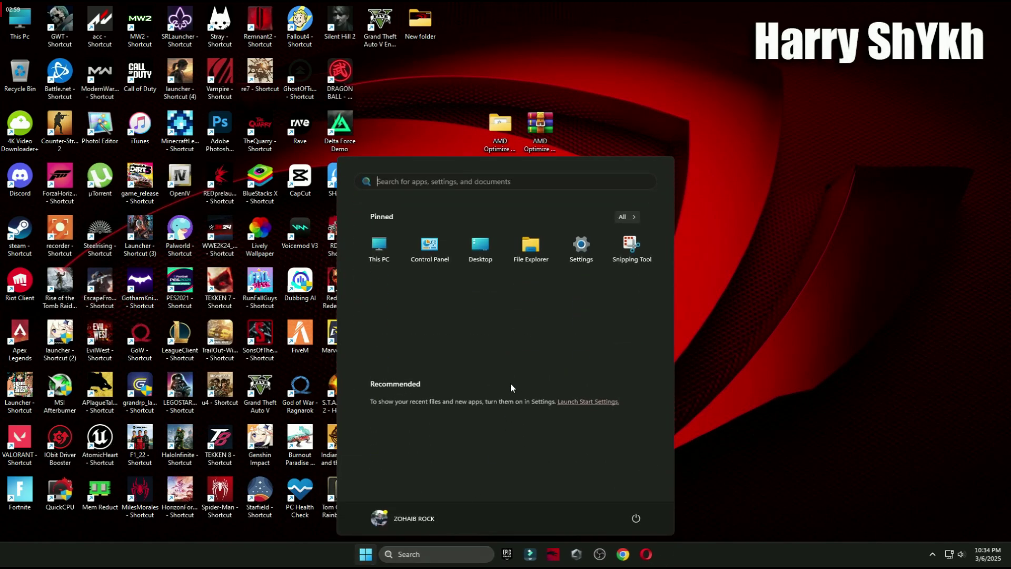
click(582, 247)
click(123, 237)
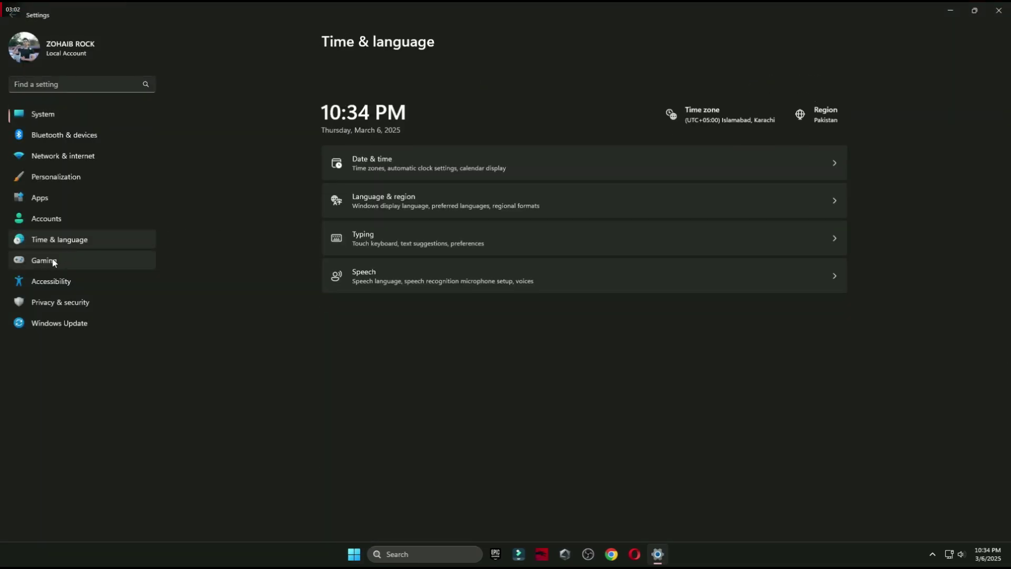
click(55, 261)
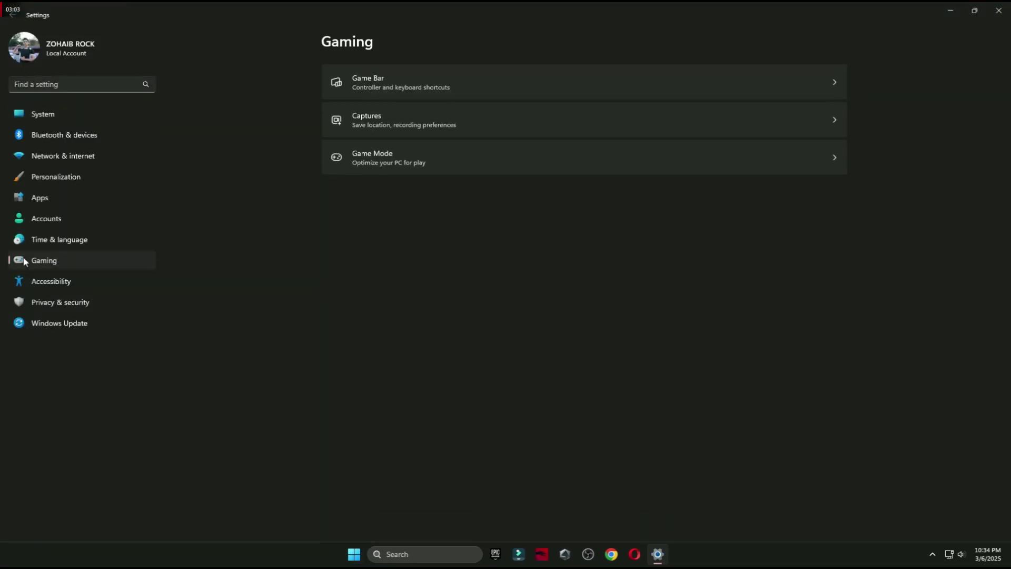
click(450, 158)
click(413, 155)
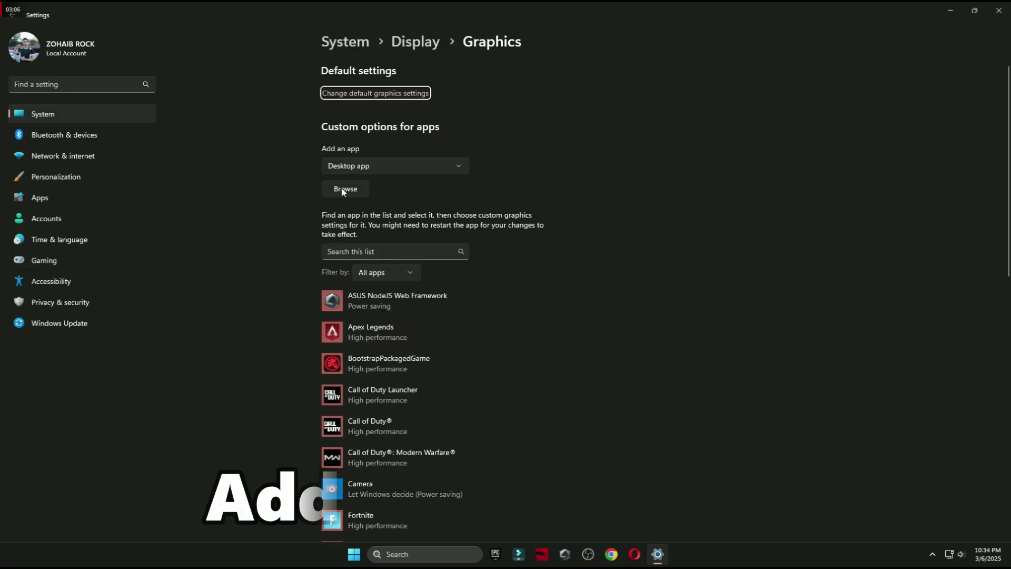
Add GTA5_Enhanced from J:\Games\GTAVEnhanced to the apps with custom graphics options and save its graphics preference as High performance
scroll(421, 316, down, 3)
scroll(426, 416, down, 5)
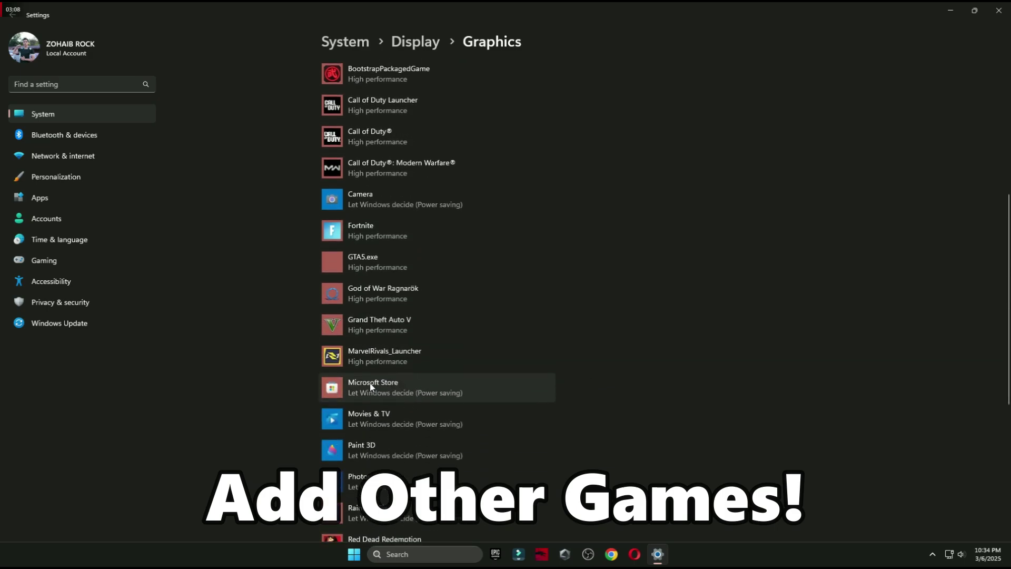
scroll(363, 328, up, 8)
click(343, 190)
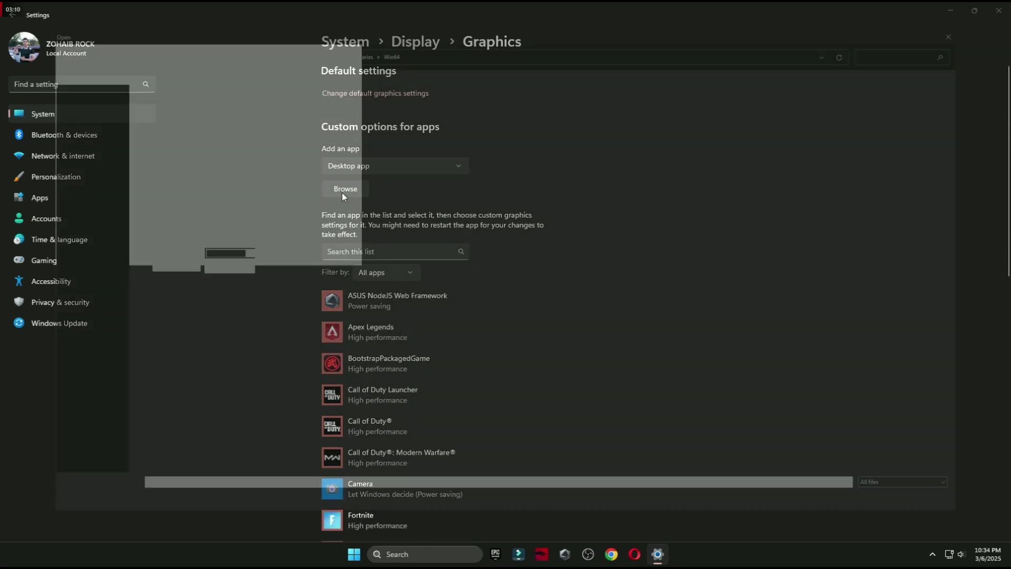
click(58, 426)
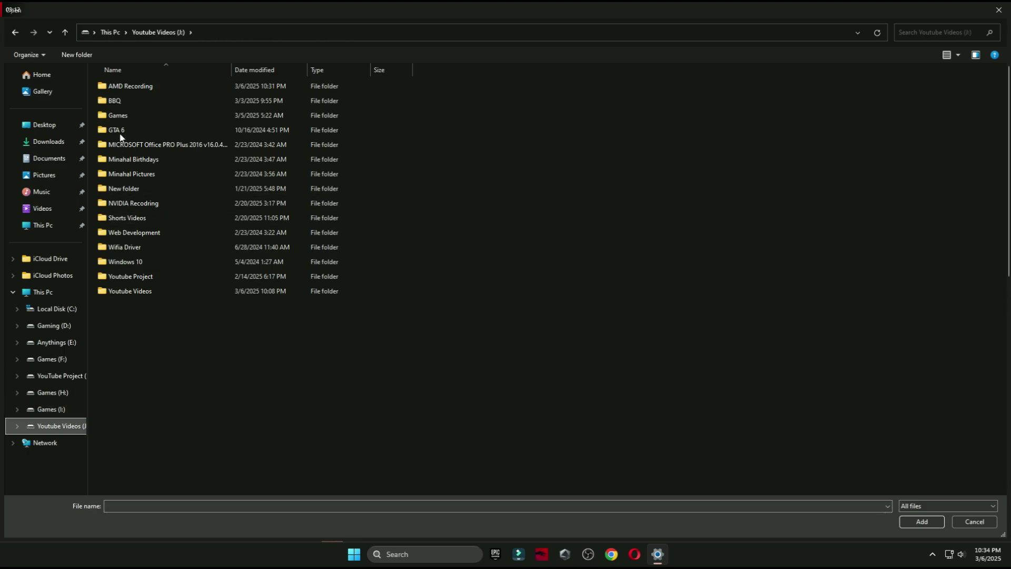
double_click(126, 114)
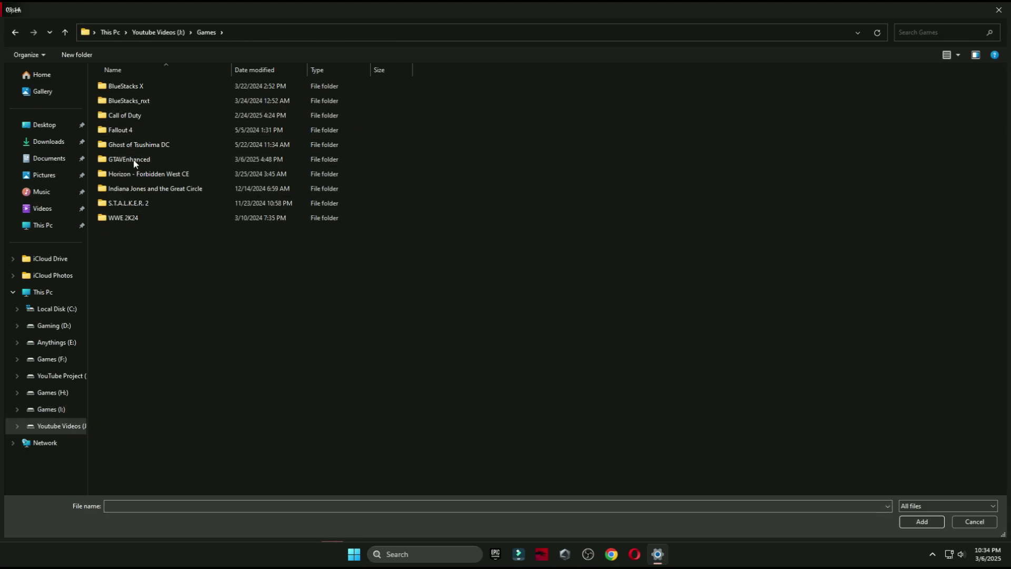
double_click(147, 158)
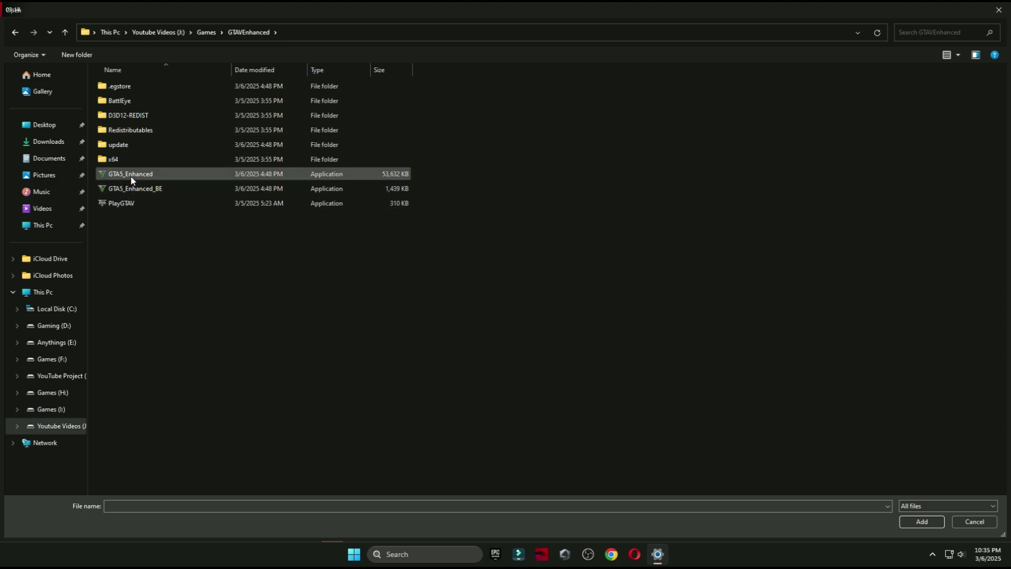
click(132, 177)
click(916, 521)
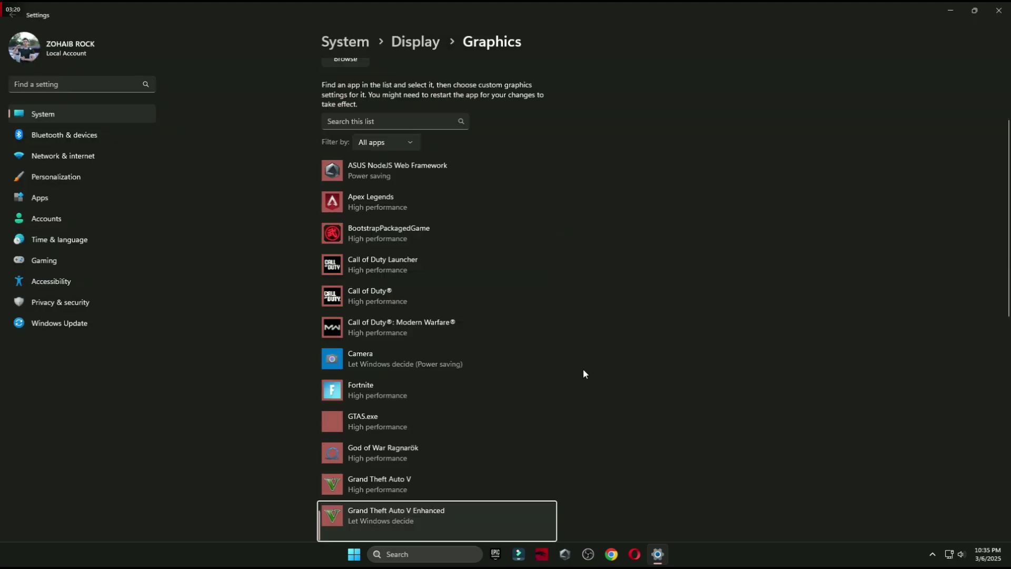
click(476, 343)
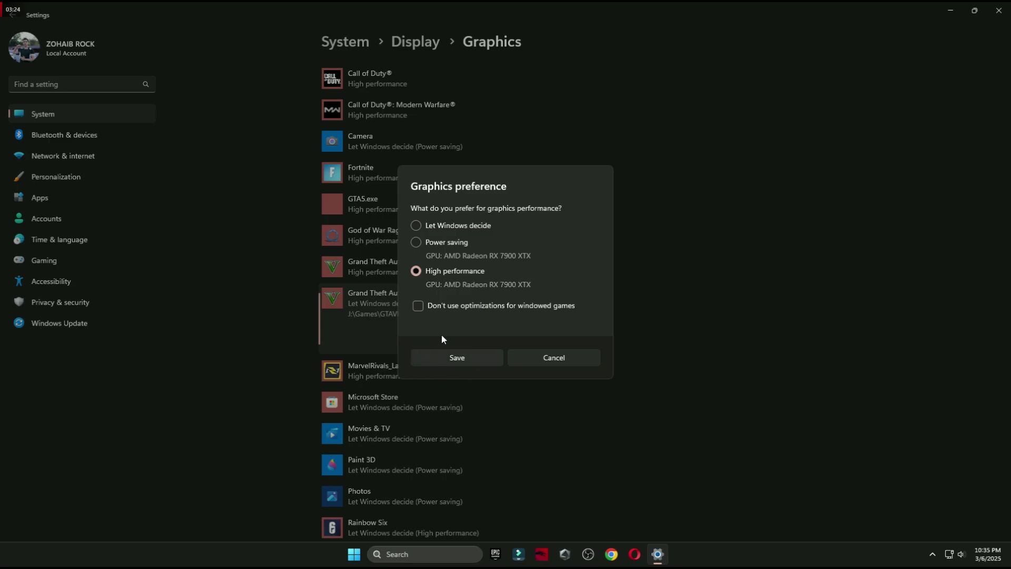
click(466, 353)
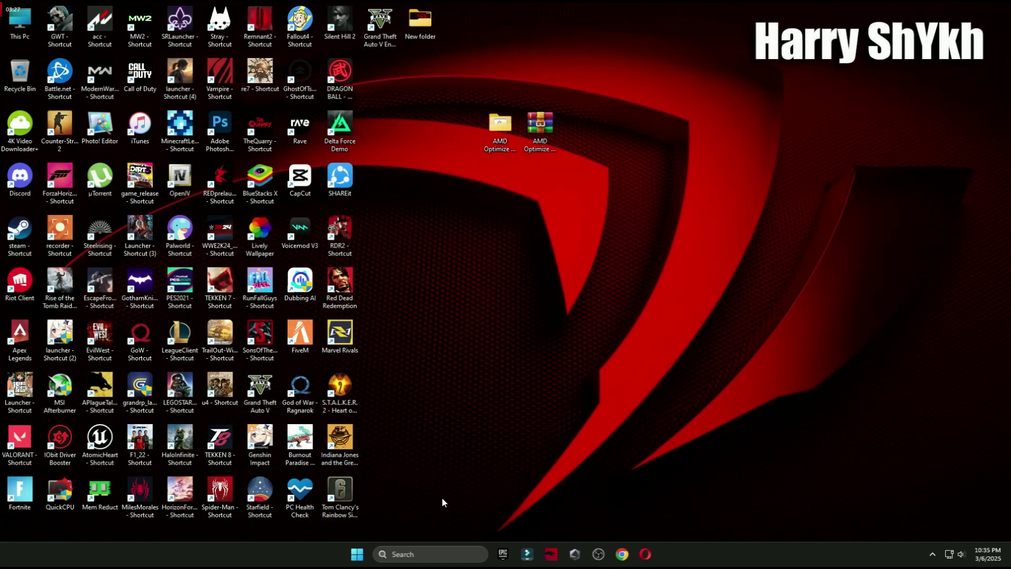
Bring up the Windows power options for restarting the PC
click(412, 554)
click(636, 518)
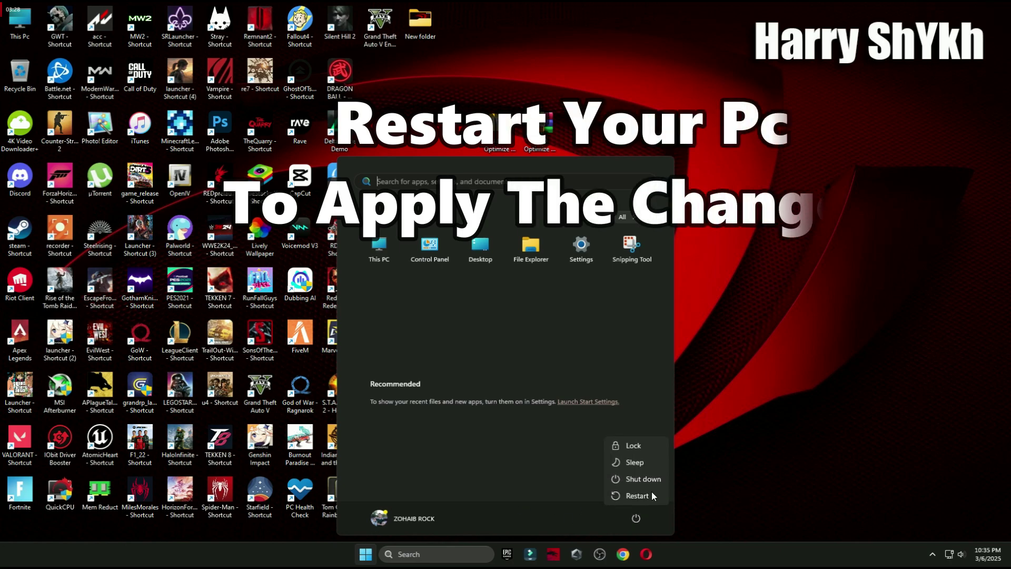